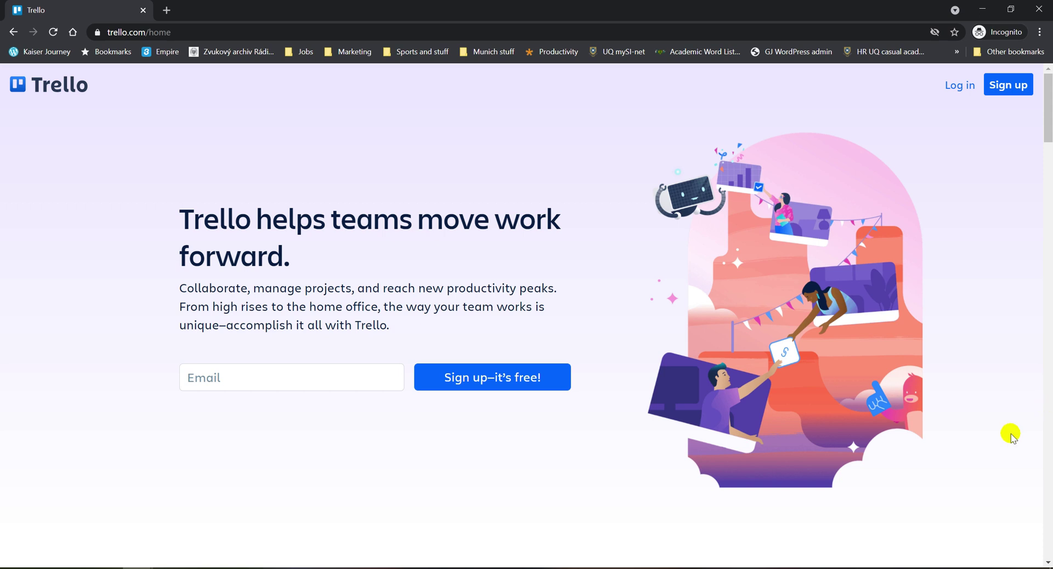
Scroll up and down through the Trello home page's feature sections.
scroll(841, 316, down, 15)
scroll(839, 314, down, 12)
scroll(839, 314, up, 3)
scroll(839, 313, down, 6)
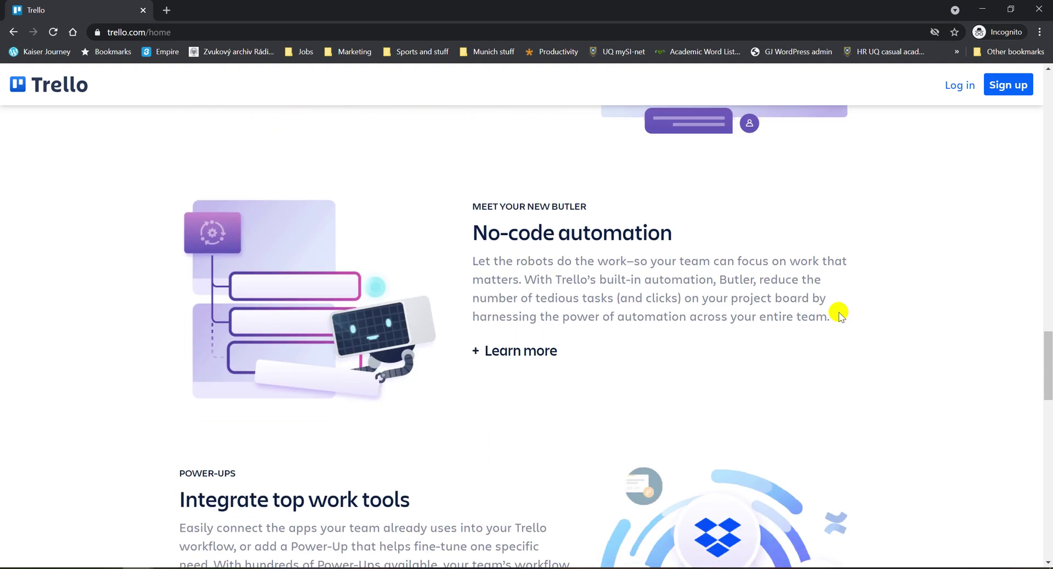
scroll(840, 314, up, 3)
scroll(839, 314, down, 15)
scroll(839, 316, down, 4)
scroll(834, 305, up, 2)
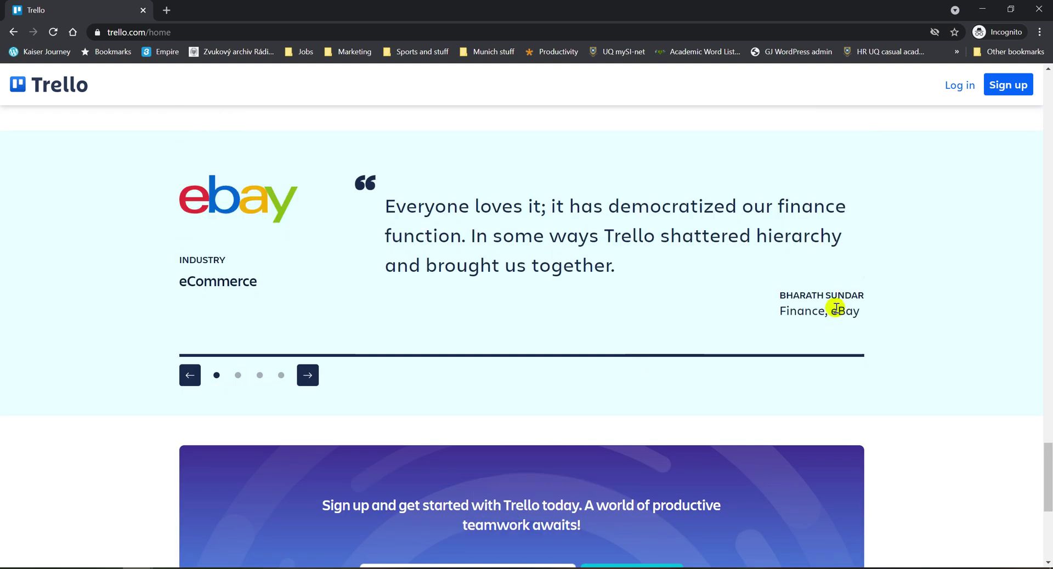
scroll(836, 307, down, 6)
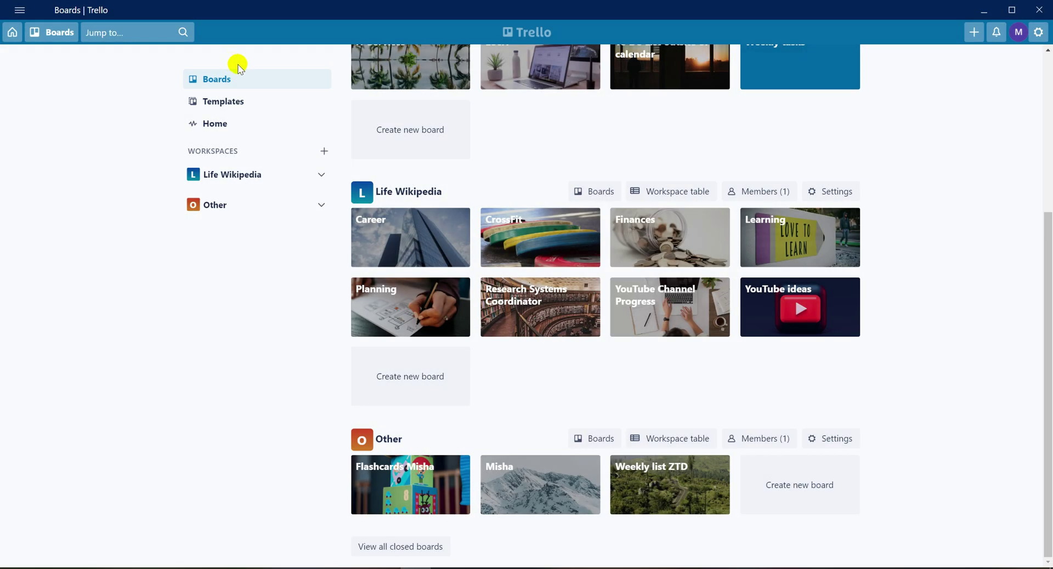
scroll(161, 195, up, 5)
scroll(161, 199, down, 5)
scroll(232, 195, up, 5)
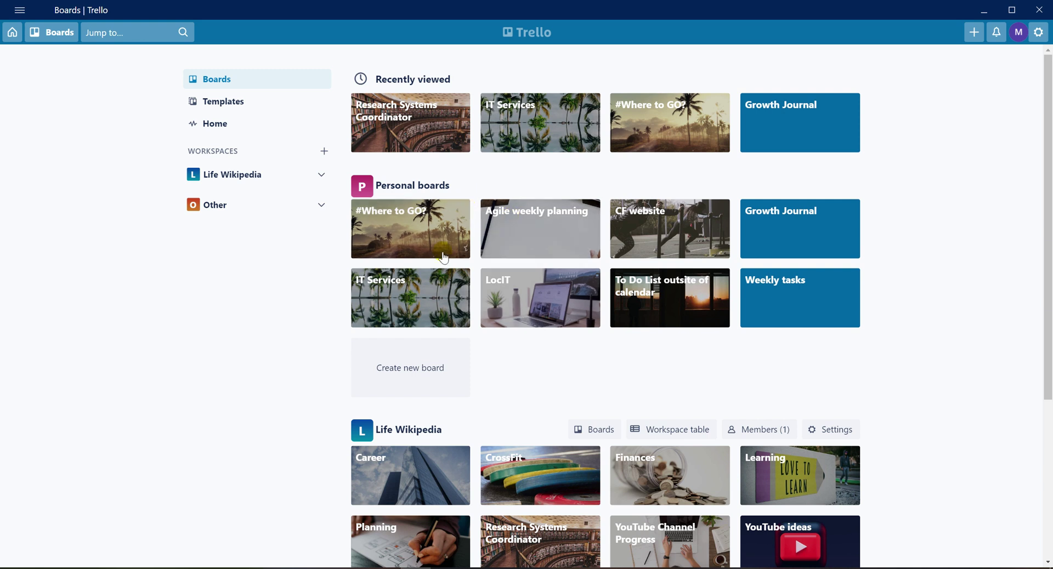
scroll(347, 354, down, 3)
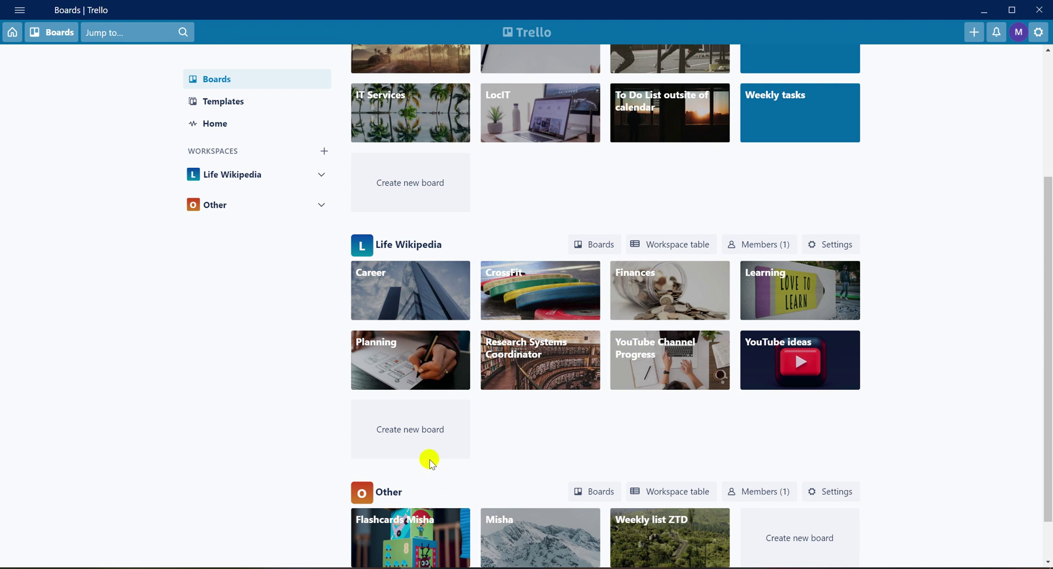
scroll(430, 459, up, 4)
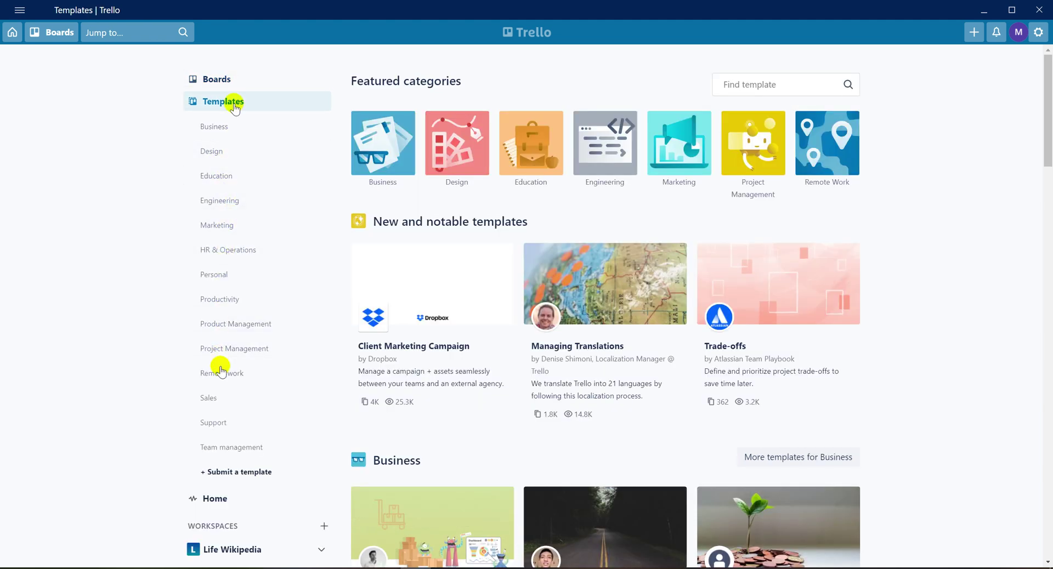
scroll(220, 366, down, 3)
scroll(220, 370, down, 3)
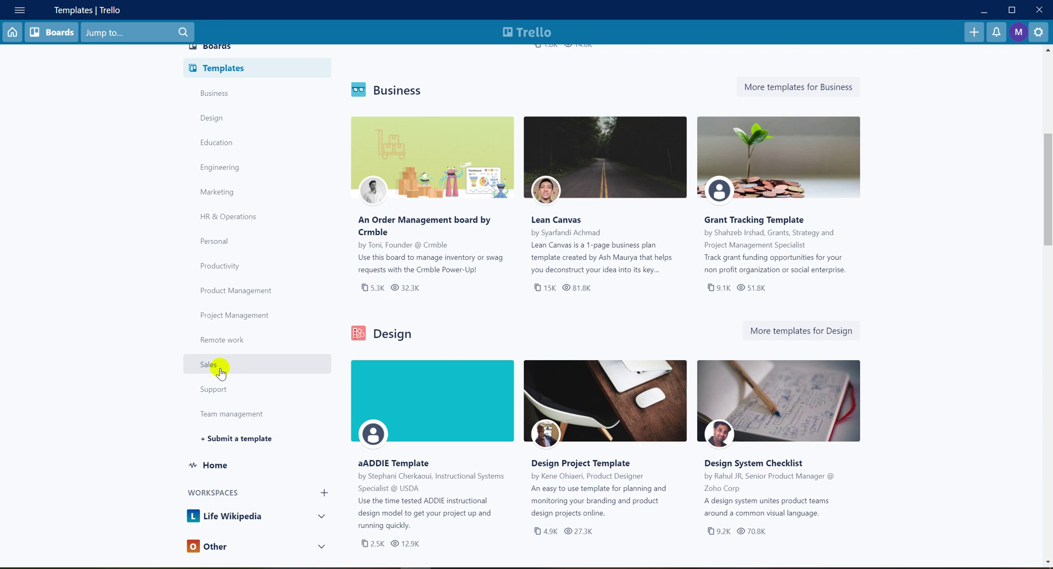
scroll(220, 371, down, 4)
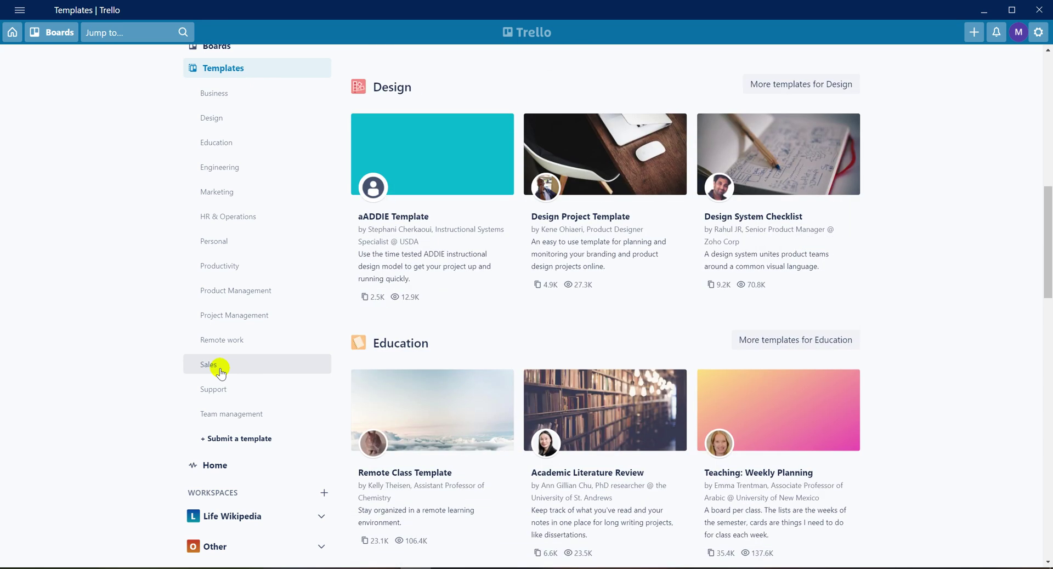
scroll(213, 353, up, 5)
click(216, 79)
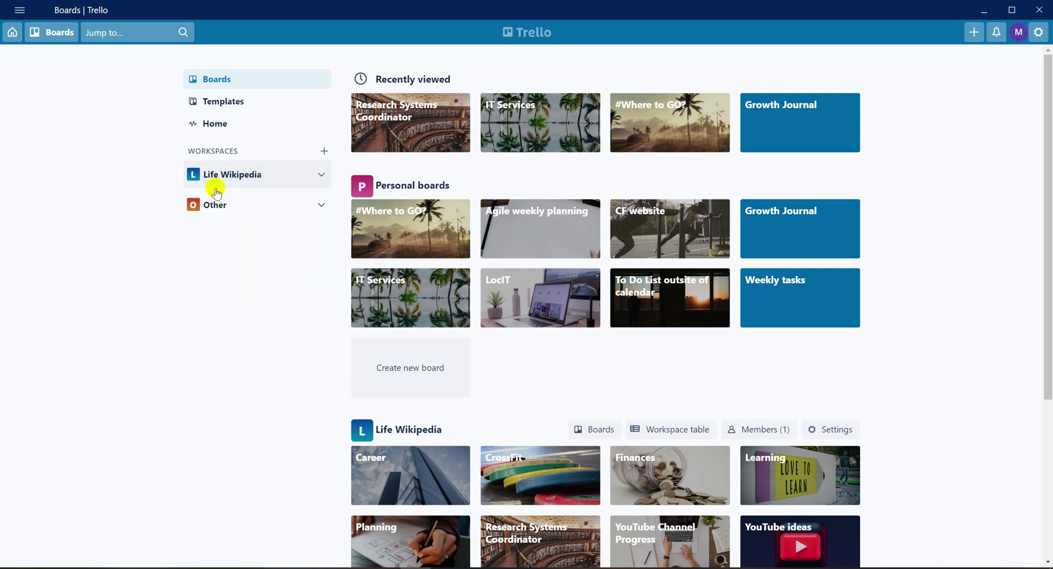
Expand the Life Wikipedia workspace, show its boards, and open the YouTube ideas board.
click(217, 186)
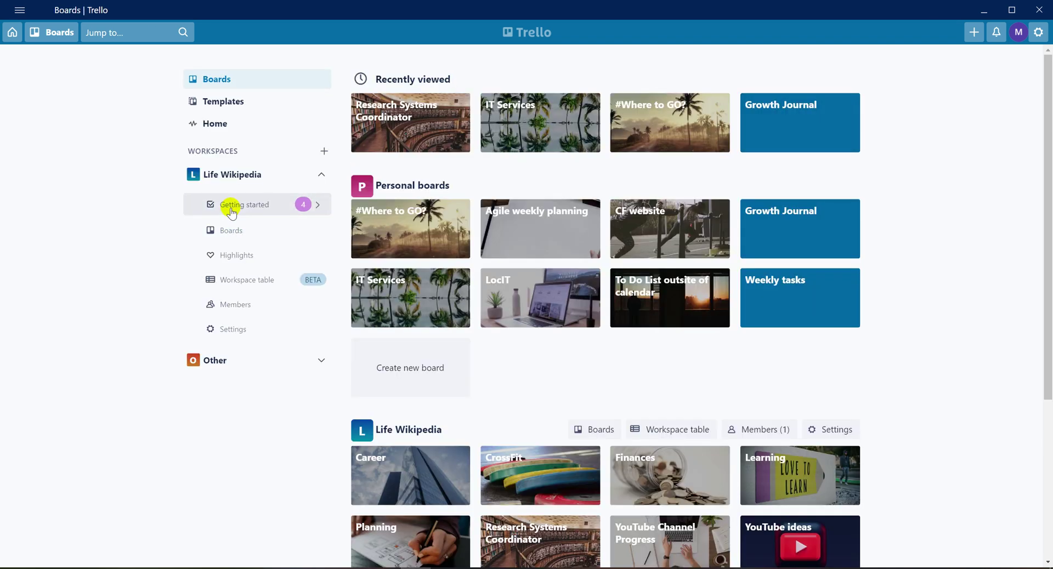
click(231, 229)
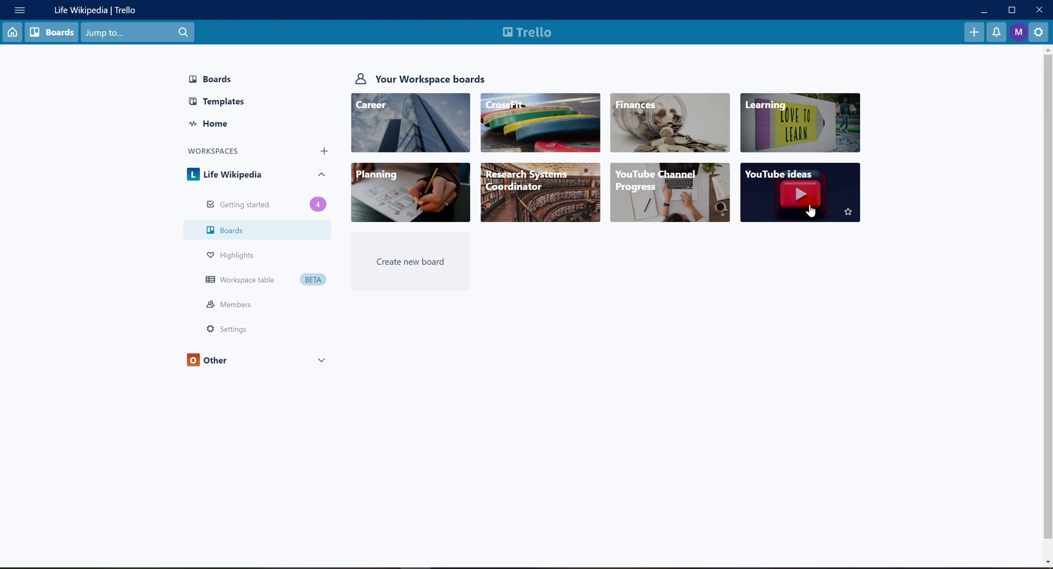
click(811, 211)
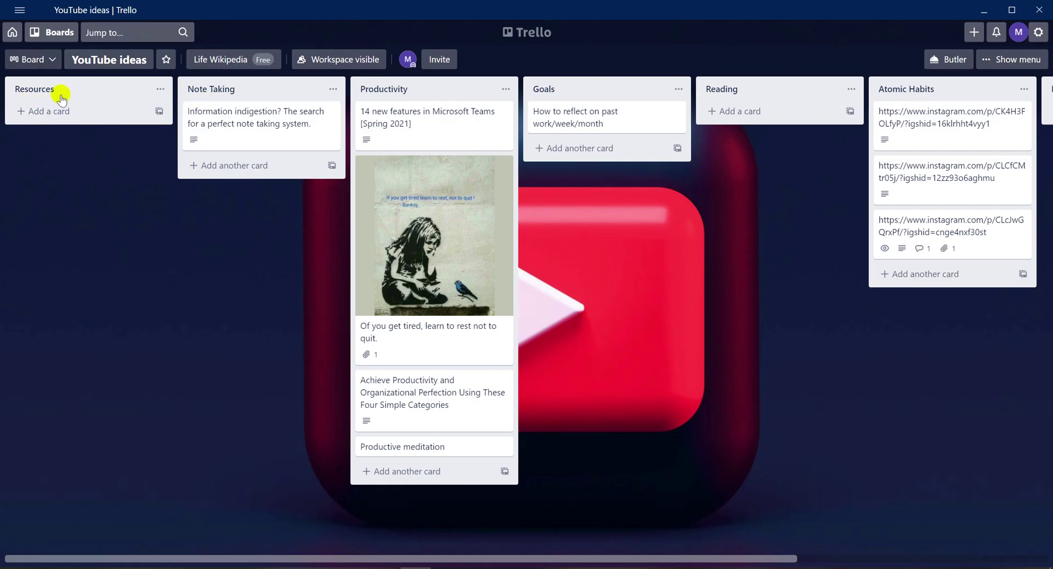
Drag the board's horizontal scrollbar to reveal more lists.
drag(687, 559, 900, 536)
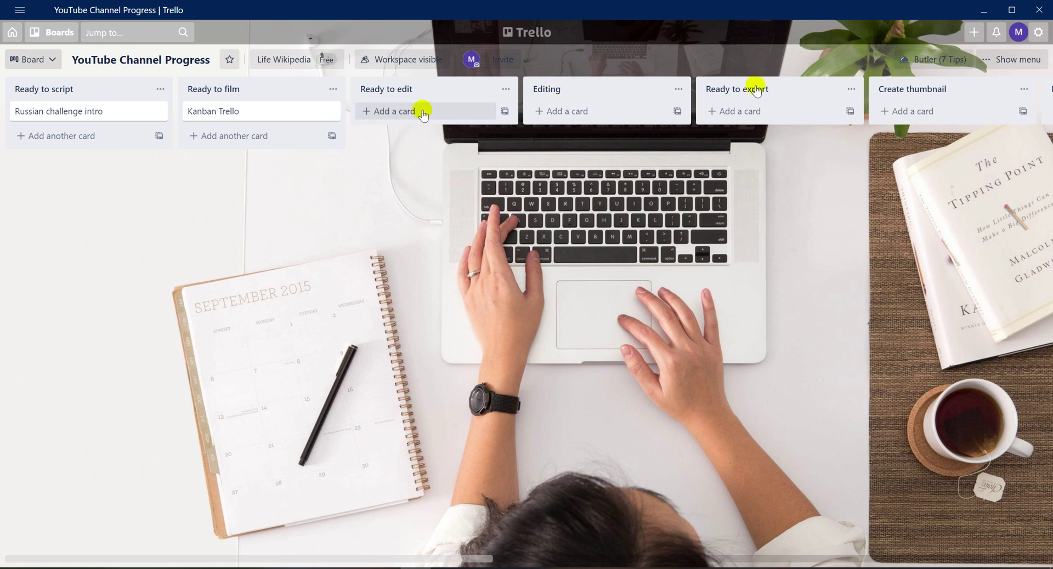
Inspect the Kanban Trello card's details, then drag the card into another list.
drag(447, 560, 631, 561)
click(214, 111)
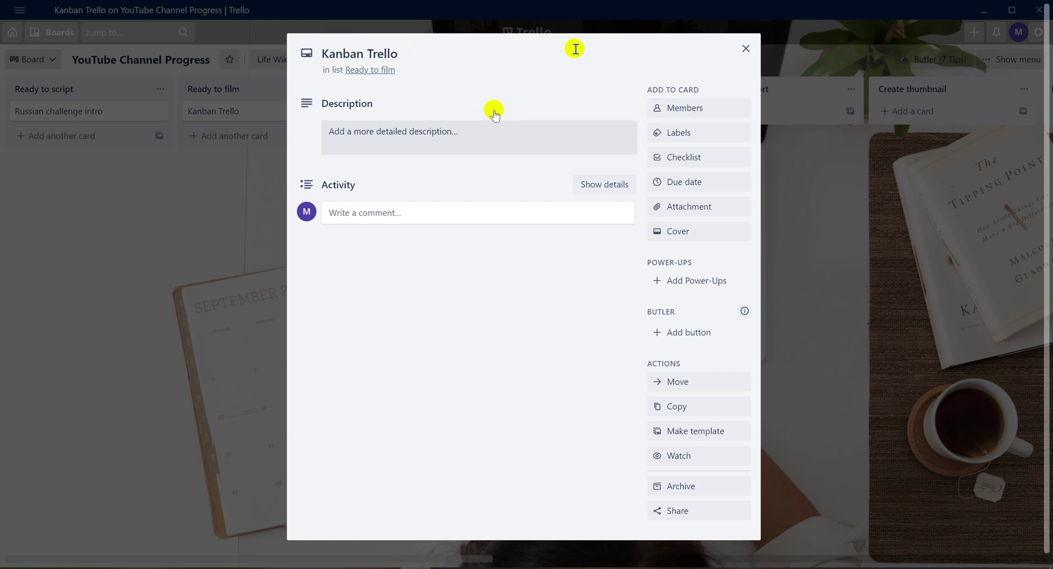
click(746, 49)
drag(219, 110, 889, 110)
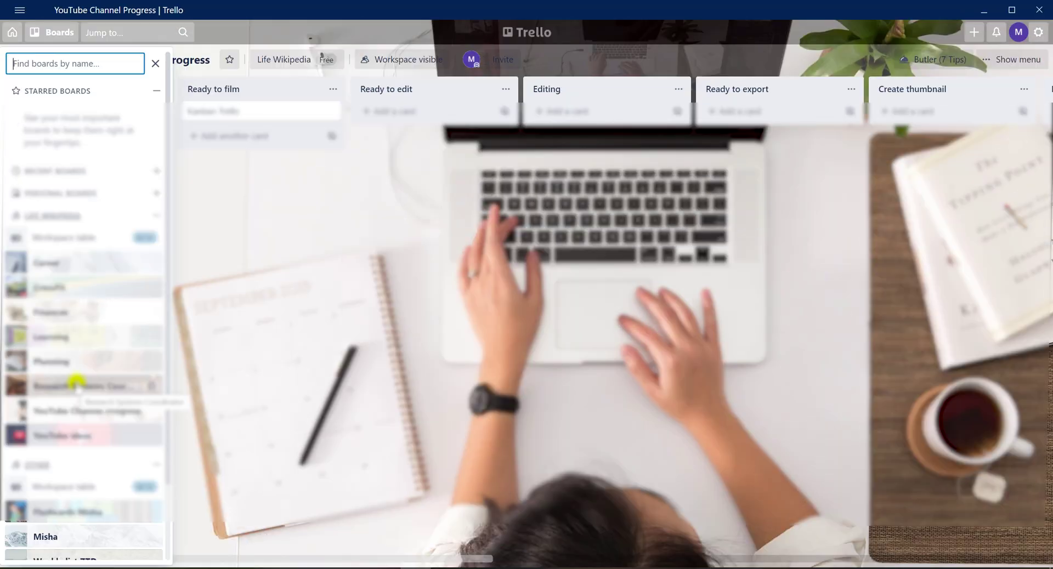
Open the Research Systems Coordinator board from the boards drawer.
click(77, 386)
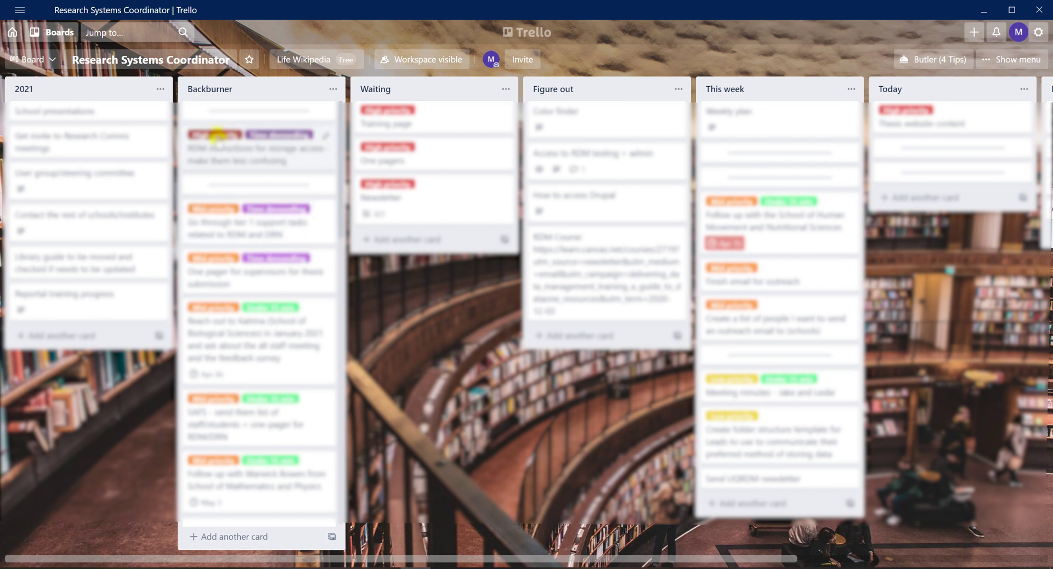
Scroll the Research Systems Coordinator board, nudge a Backburner card, and pan right toward This week.
scroll(209, 214, down, 3)
scroll(204, 240, down, 2)
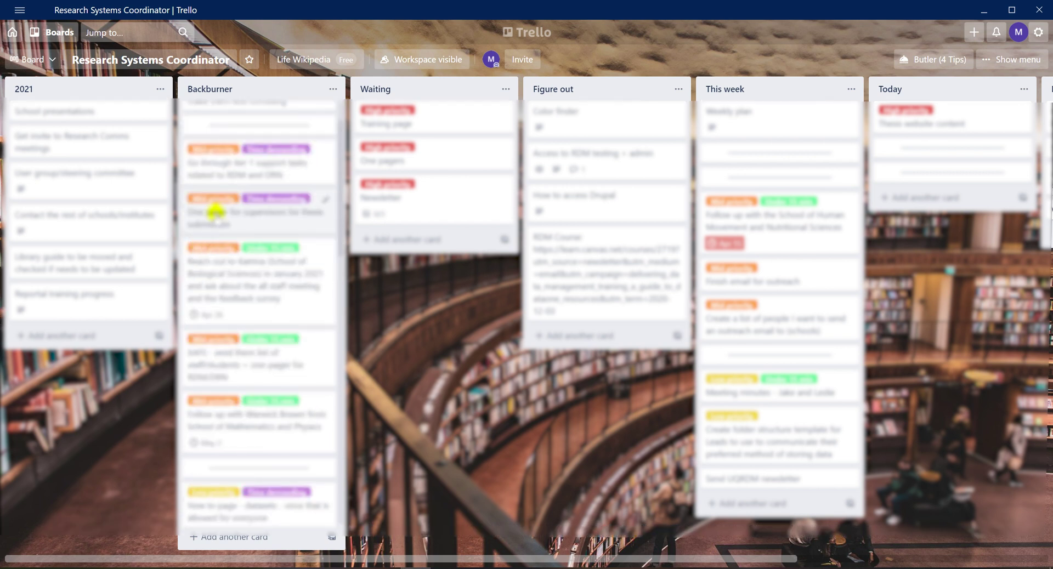
scroll(213, 242, down, 3)
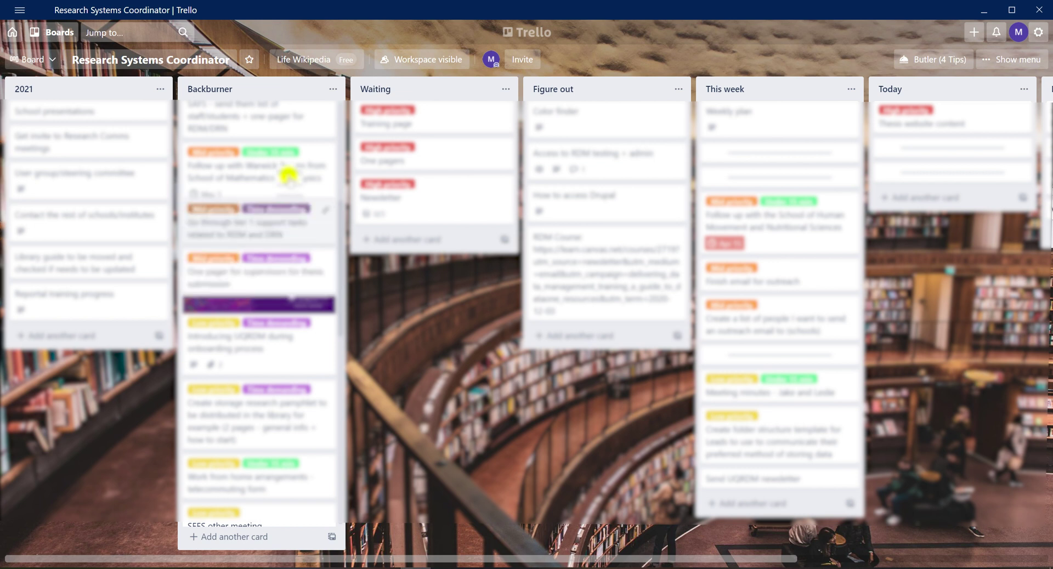
scroll(215, 109, up, 5)
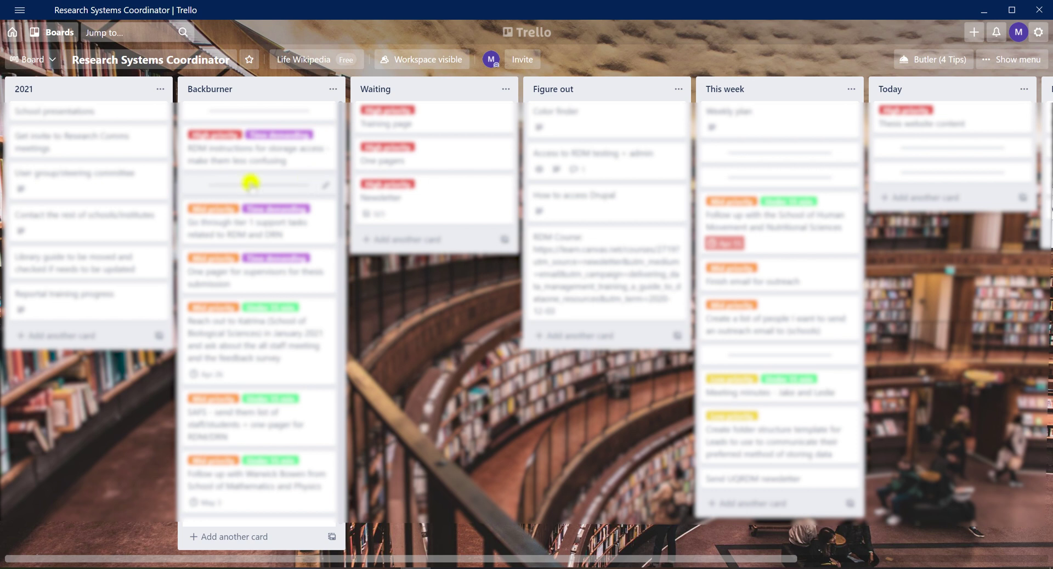
drag(245, 183, 209, 183)
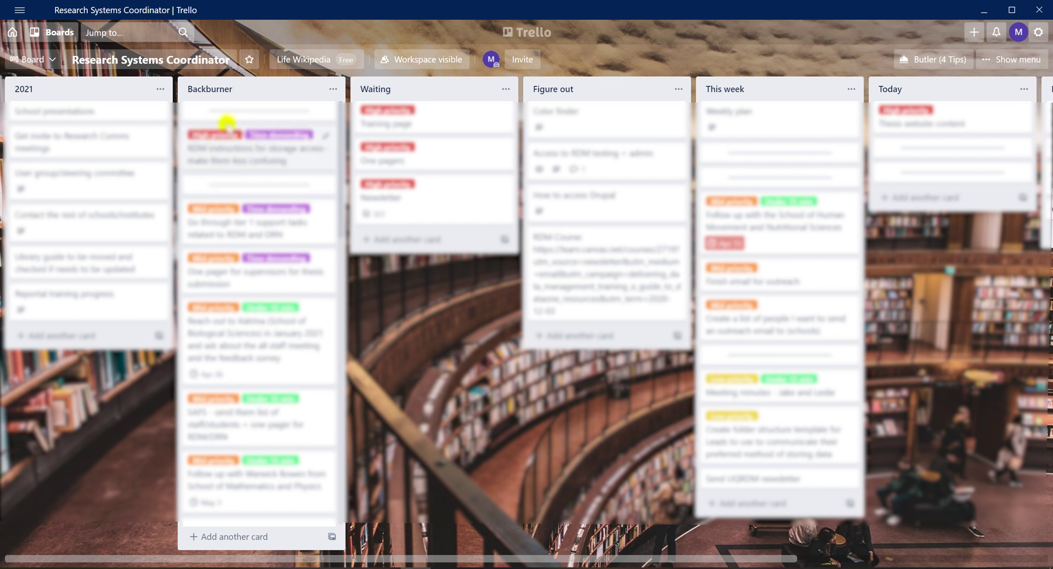
scroll(240, 203, down, 5)
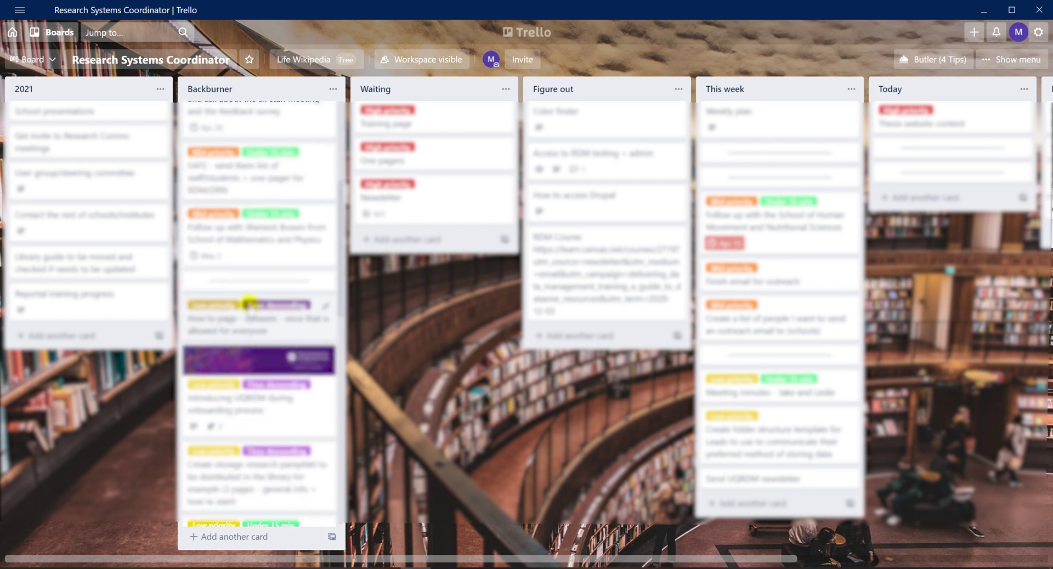
scroll(249, 399, up, 5)
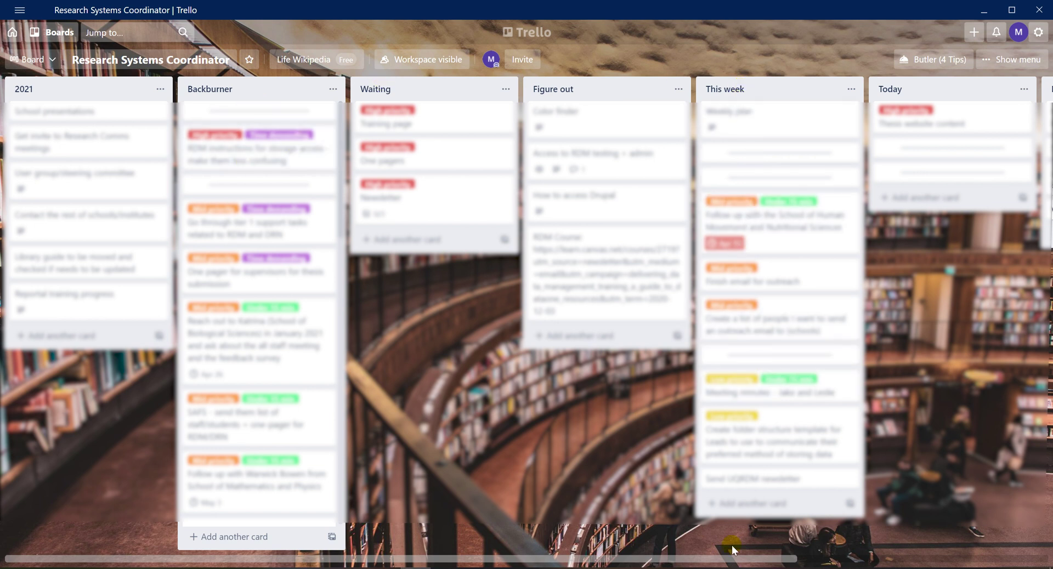
drag(730, 561, 862, 555)
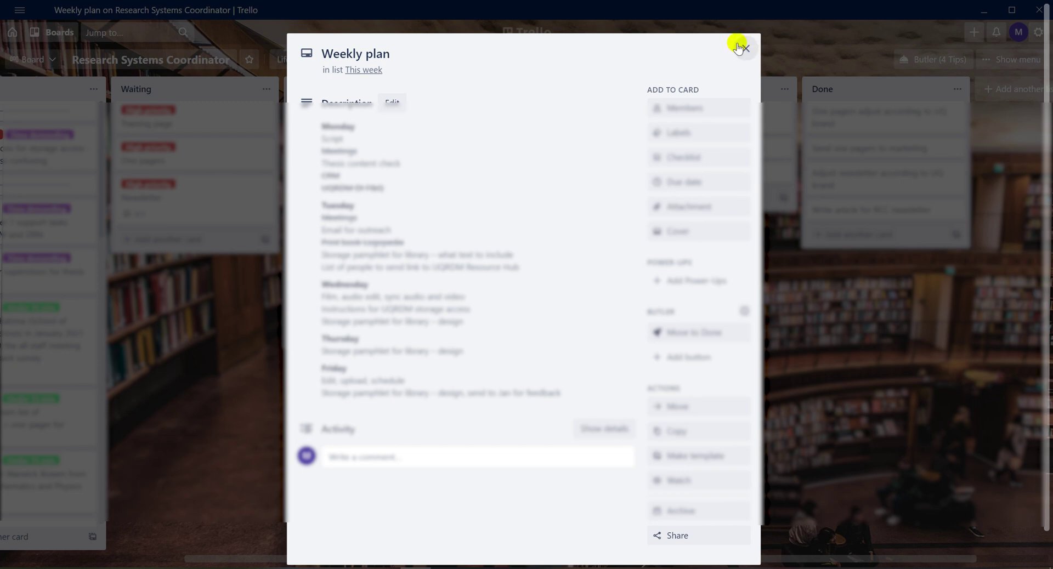
Close the Weekly plan card's details.
click(747, 50)
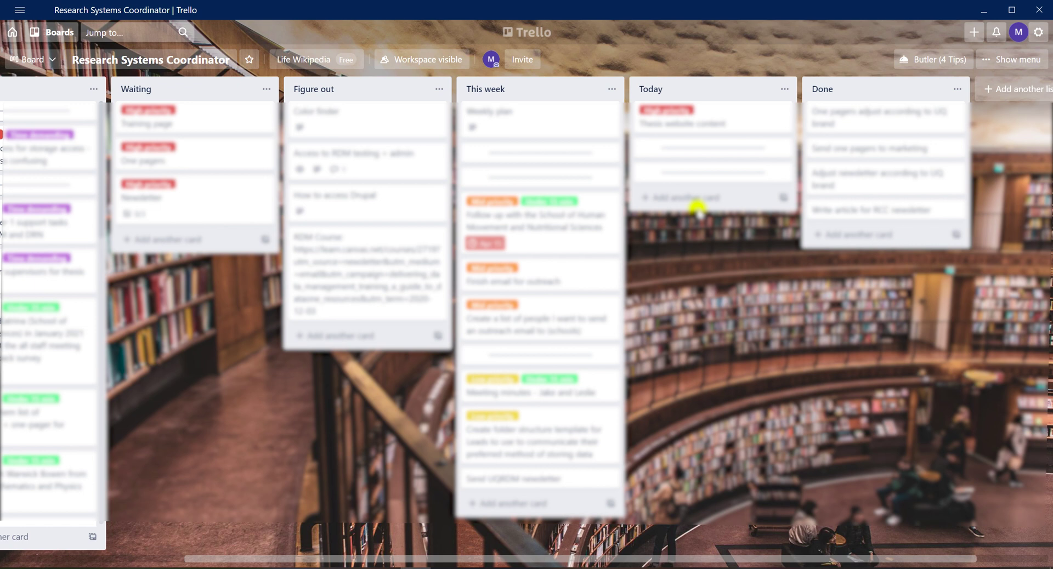
click(964, 91)
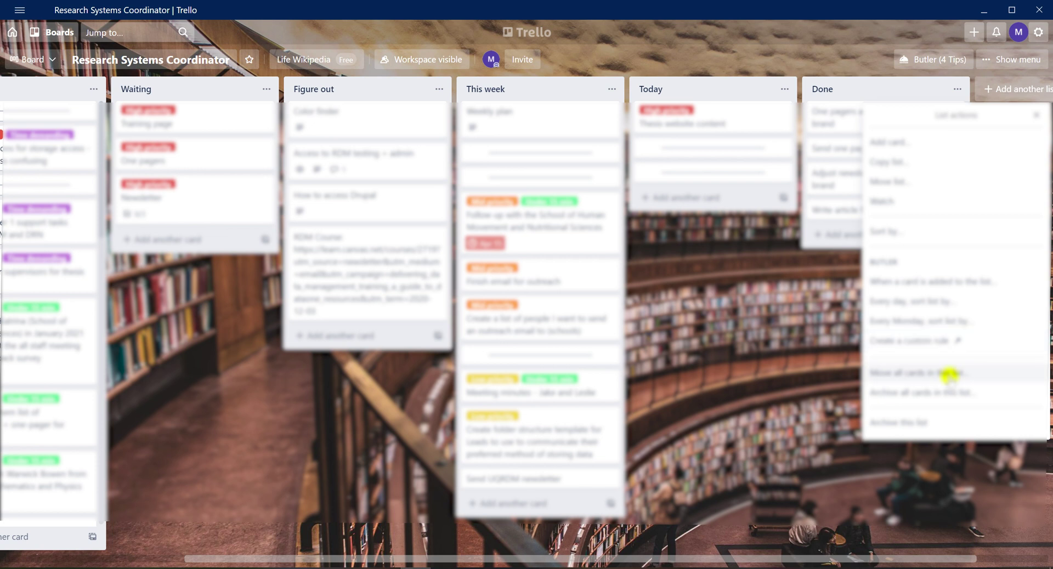
click(857, 89)
click(870, 254)
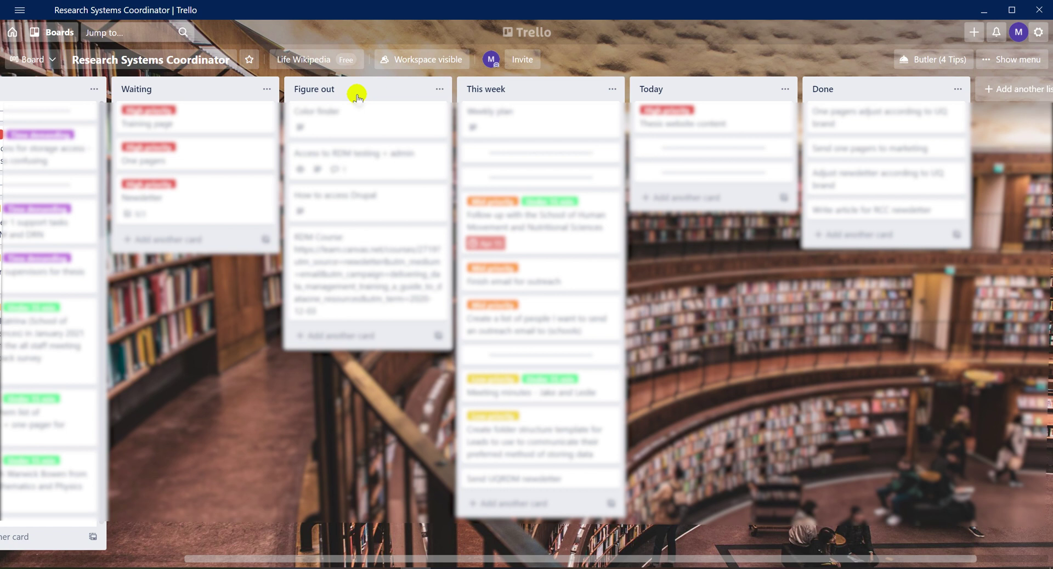
scroll(536, 484, left, 5)
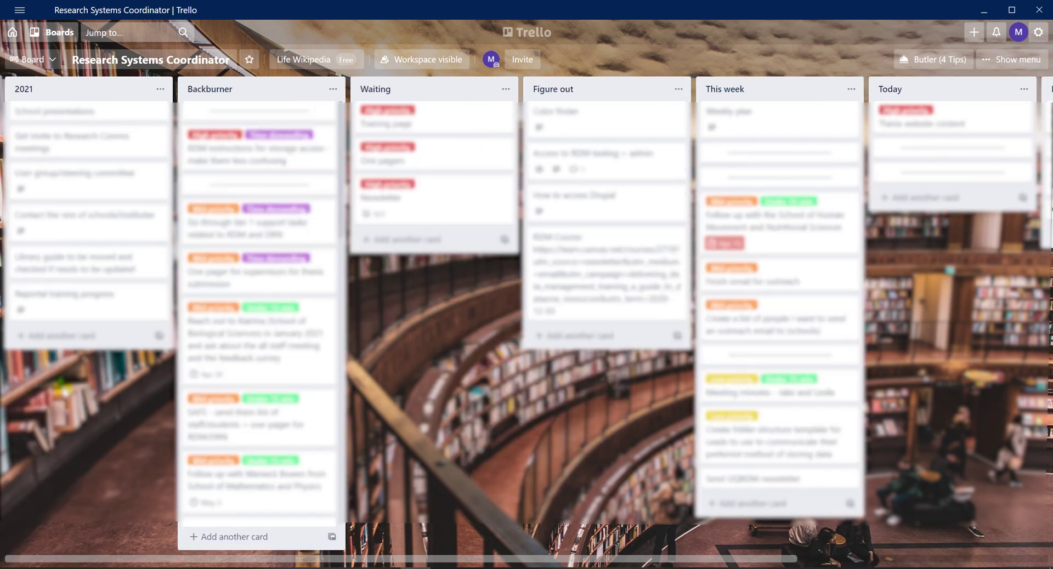
Start a new board titled 'Test' in the Other workspace.
click(12, 34)
click(399, 259)
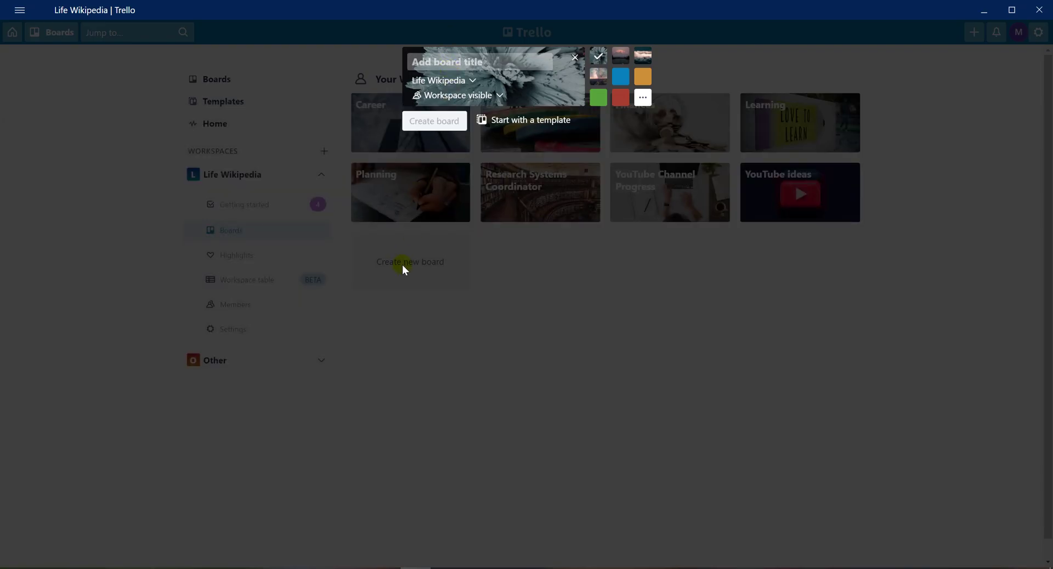
text(Test)
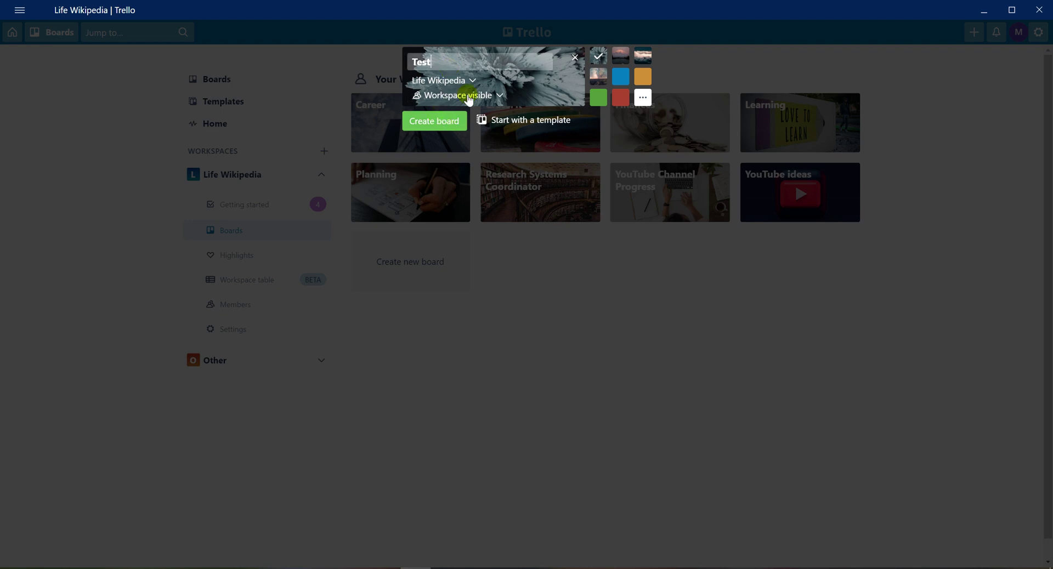
click(471, 82)
click(443, 126)
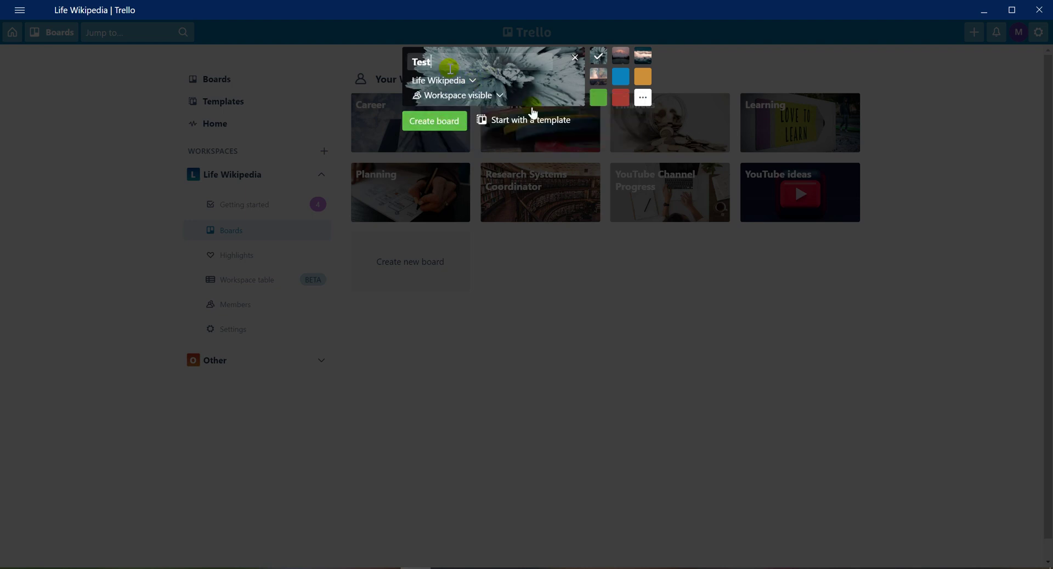
Choose the snowy mountain photo as background and create the board.
click(621, 57)
click(643, 98)
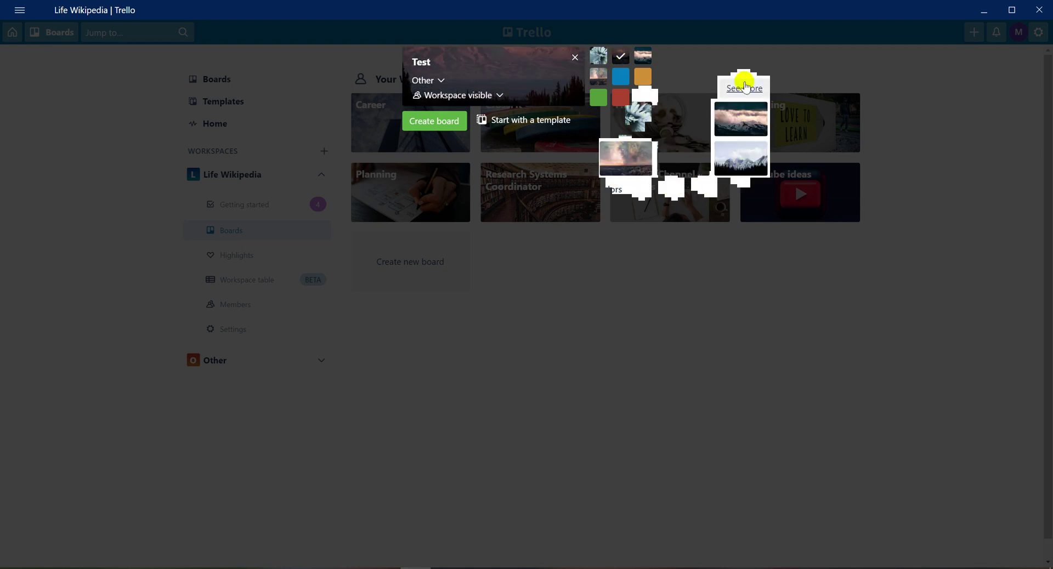
click(686, 159)
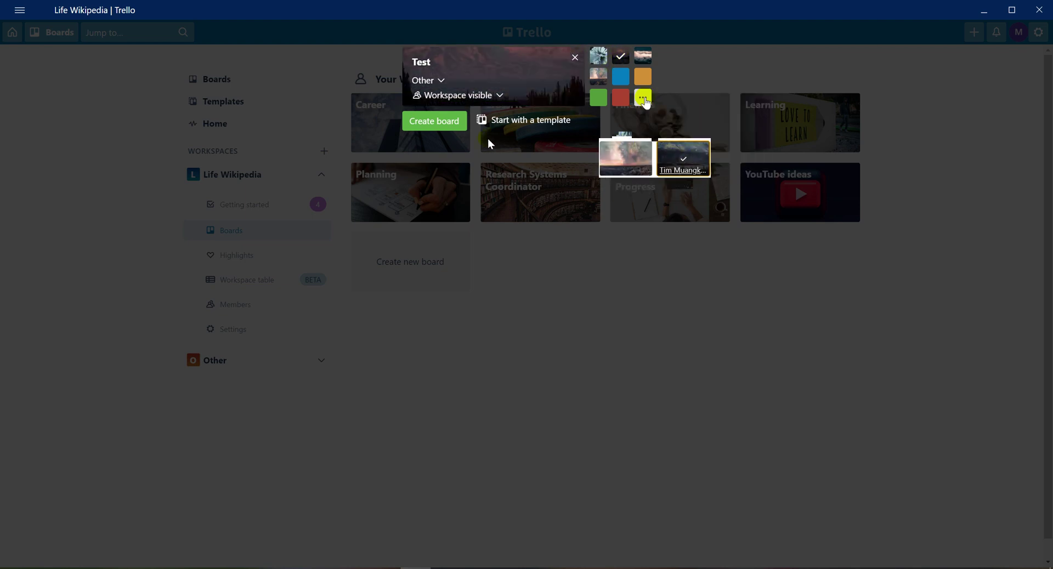
click(434, 120)
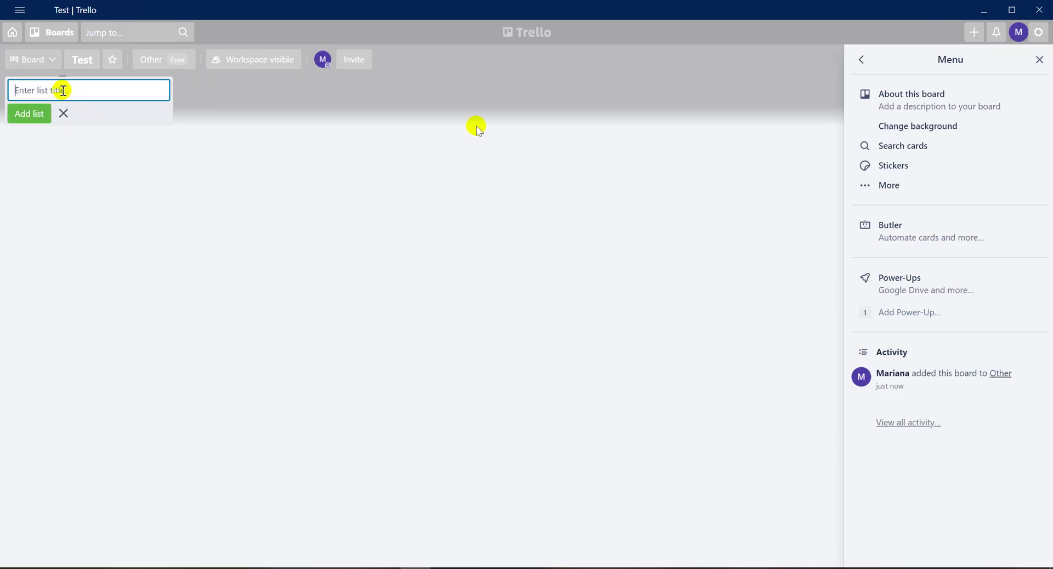
Add the lists Backburner, To do, In progress and Done to the Test board.
text(T)
key(BackSpace)
text(Backburne)
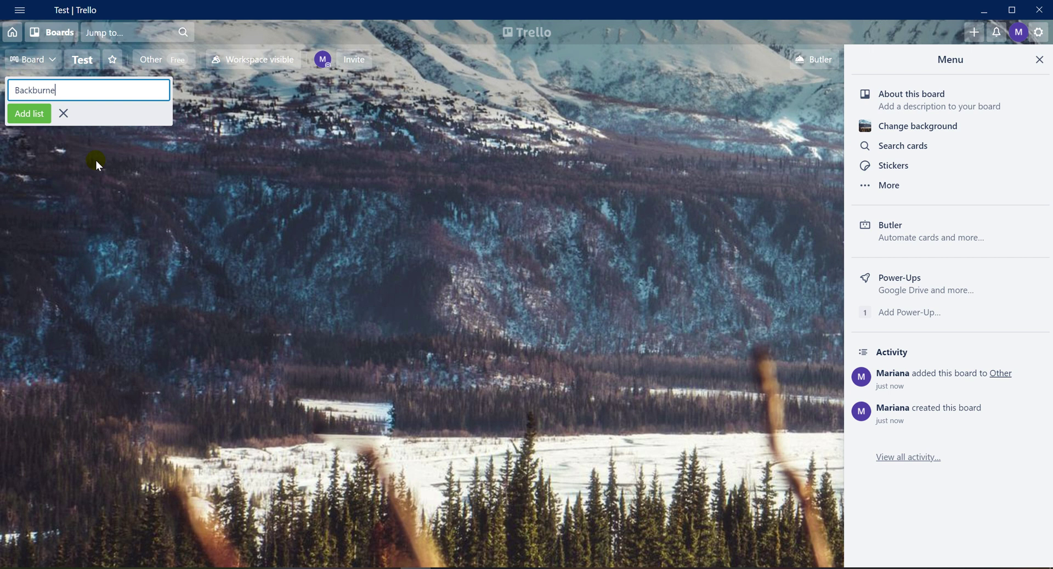
text(r)
key(Return)
text(To do)
key(Return)
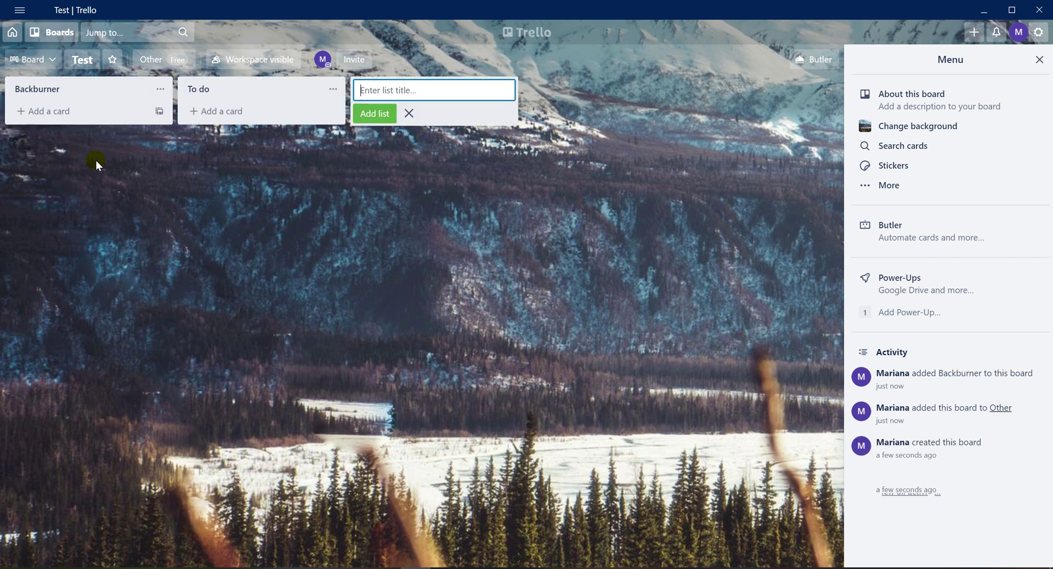
text(In progress)
key(Return)
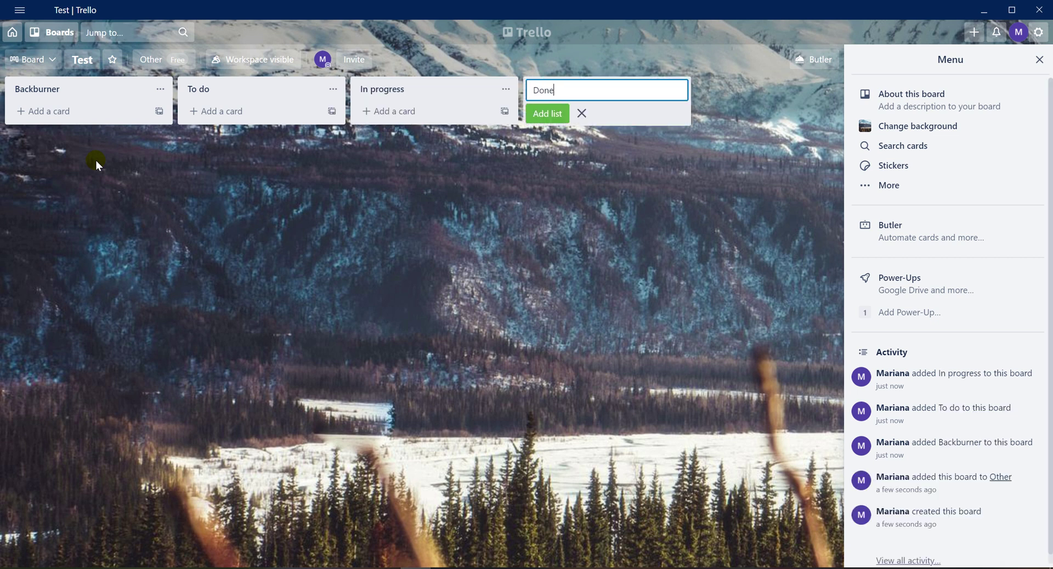
key(Return)
drag(371, 555, 353, 559)
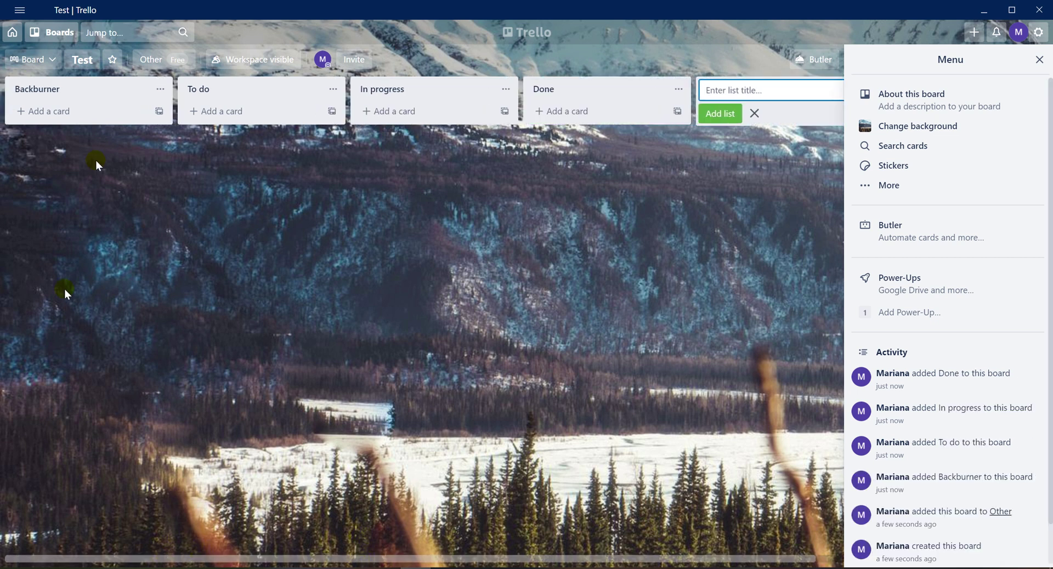
Add a card named 'Test' to the Backburner list and open it.
click(49, 112)
text(Test)
key(Return)
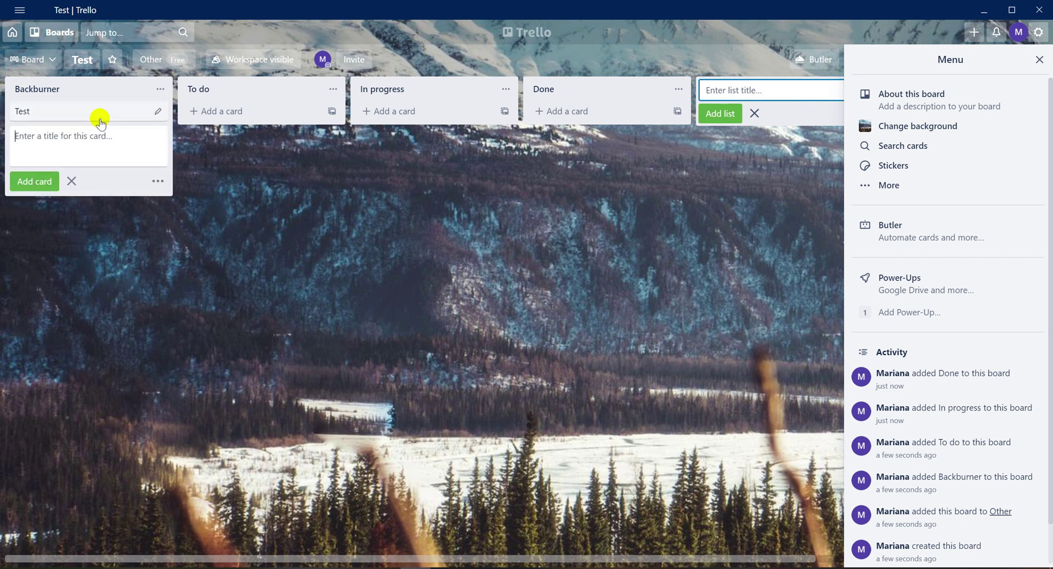
click(99, 115)
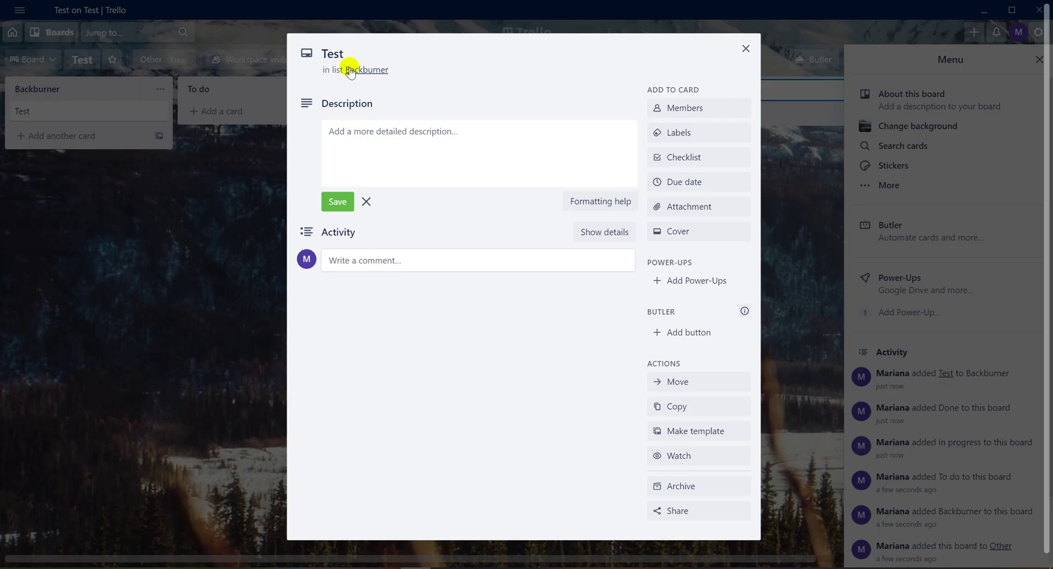
Give the card a checklist with Item 1 and Item 2, ticking Item 1.
click(366, 129)
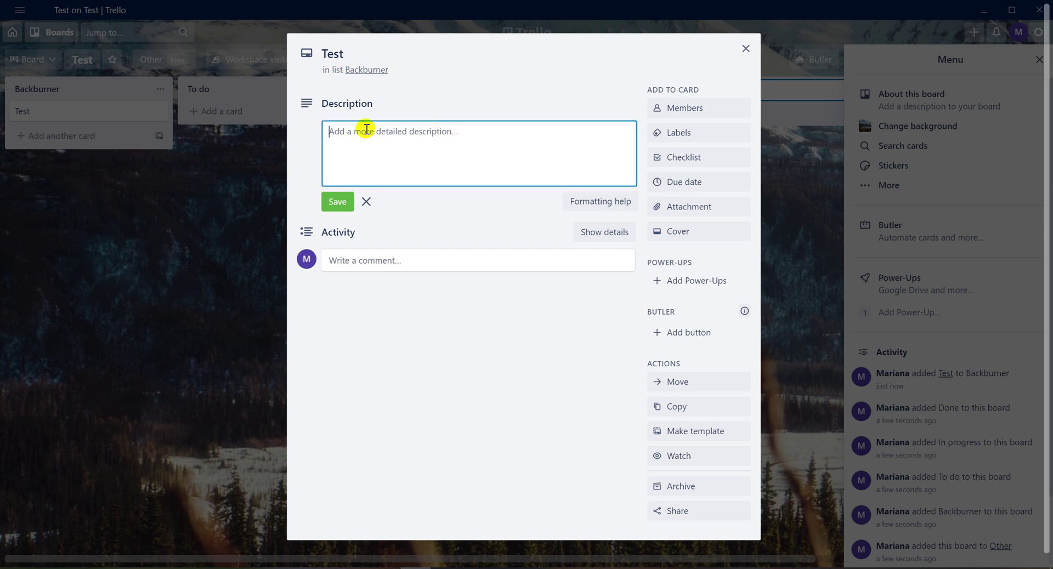
click(683, 157)
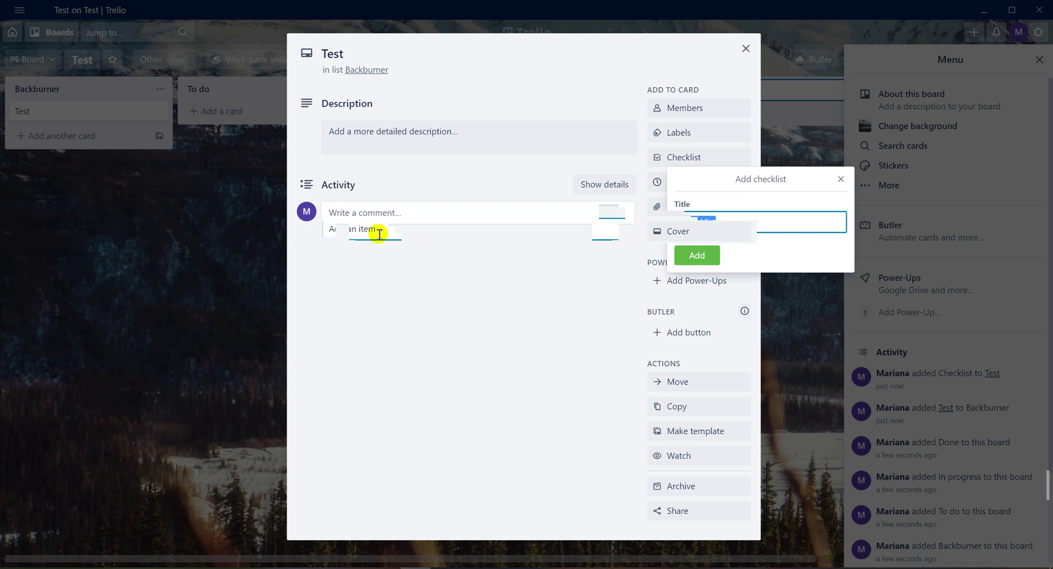
click(696, 256)
text(Item )
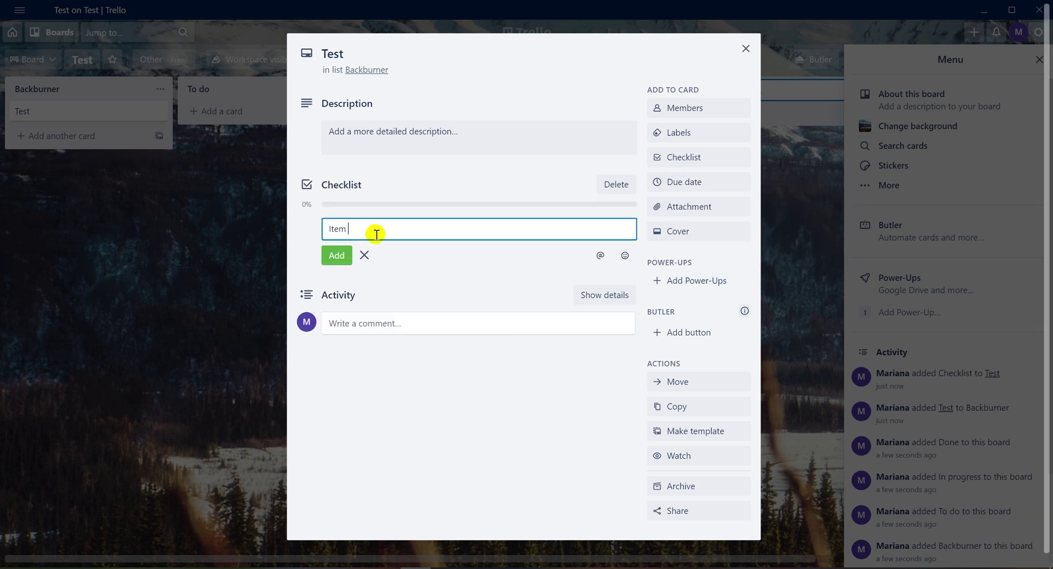
text(1)
key(Return)
text(Item 2)
key(Return)
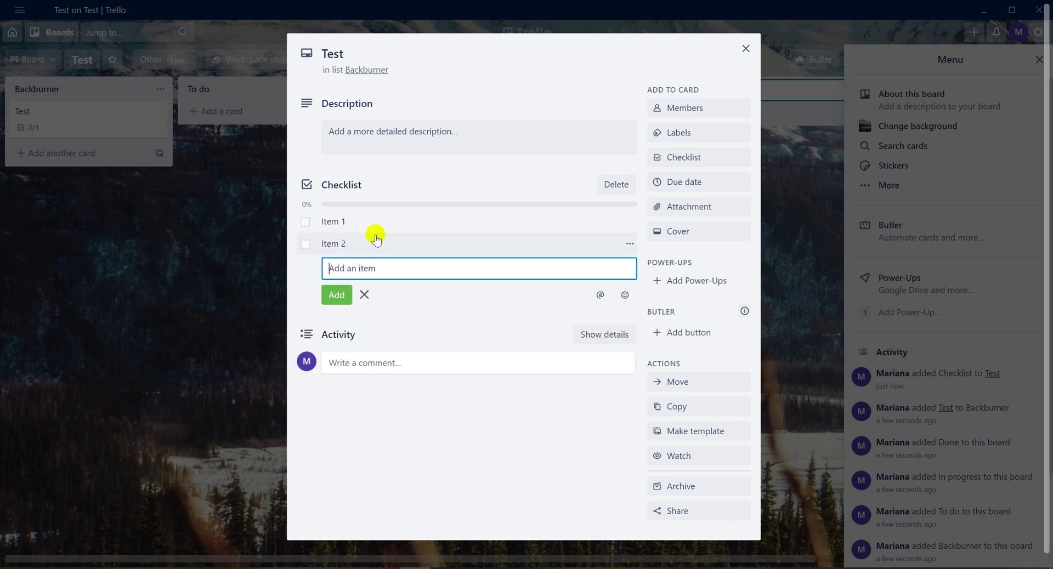
click(305, 221)
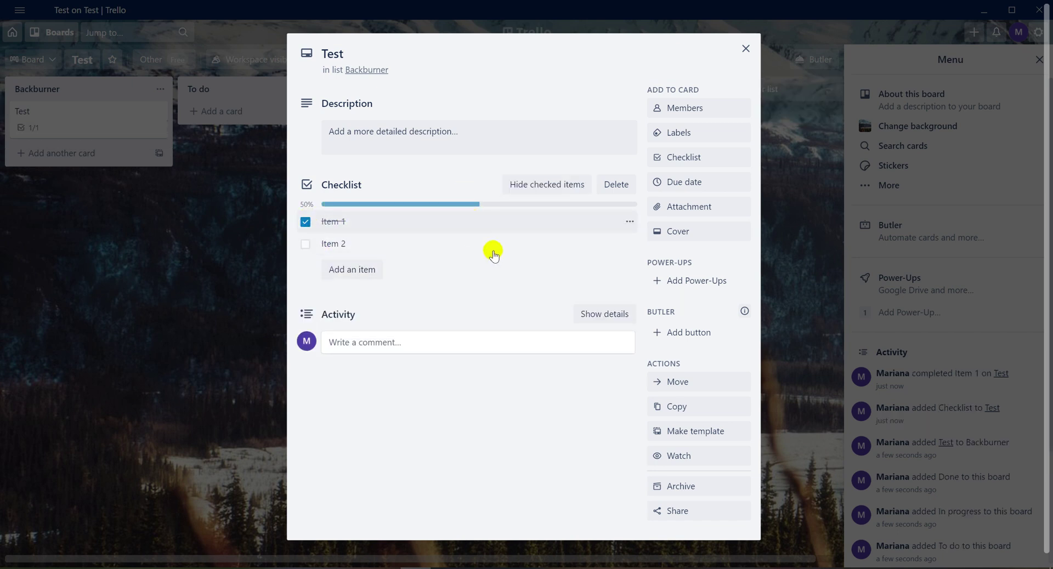
Give the Test card a red cover.
click(671, 233)
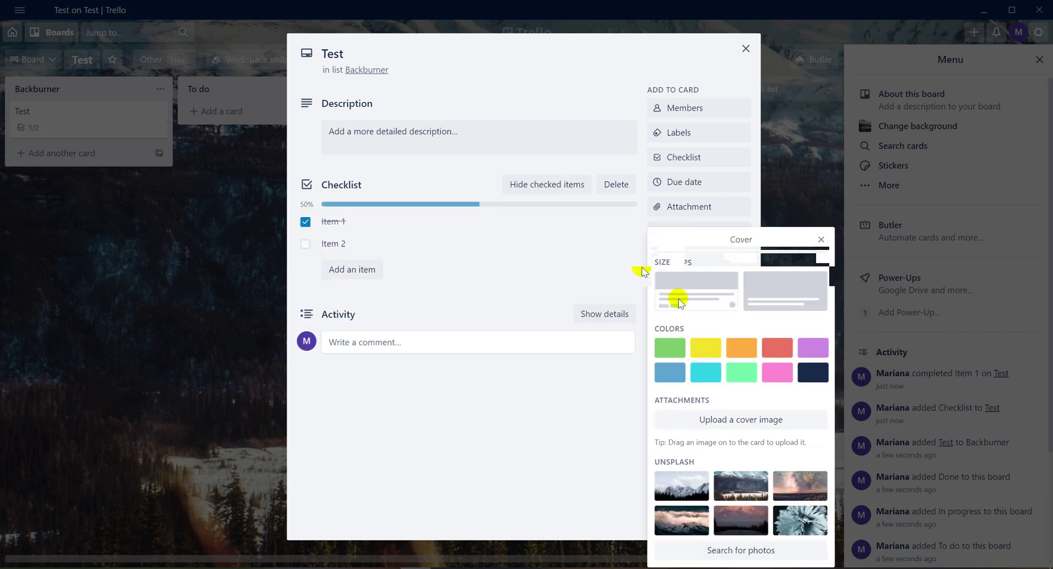
click(682, 509)
click(777, 348)
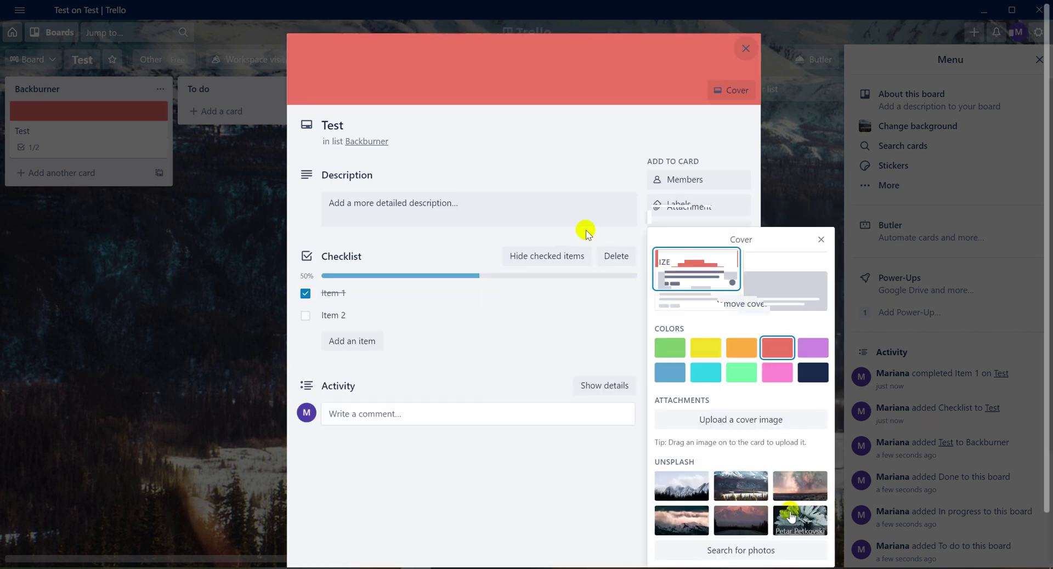
click(588, 141)
Rename the green label to 'Low priority', apply it to the card, and close the card.
click(681, 205)
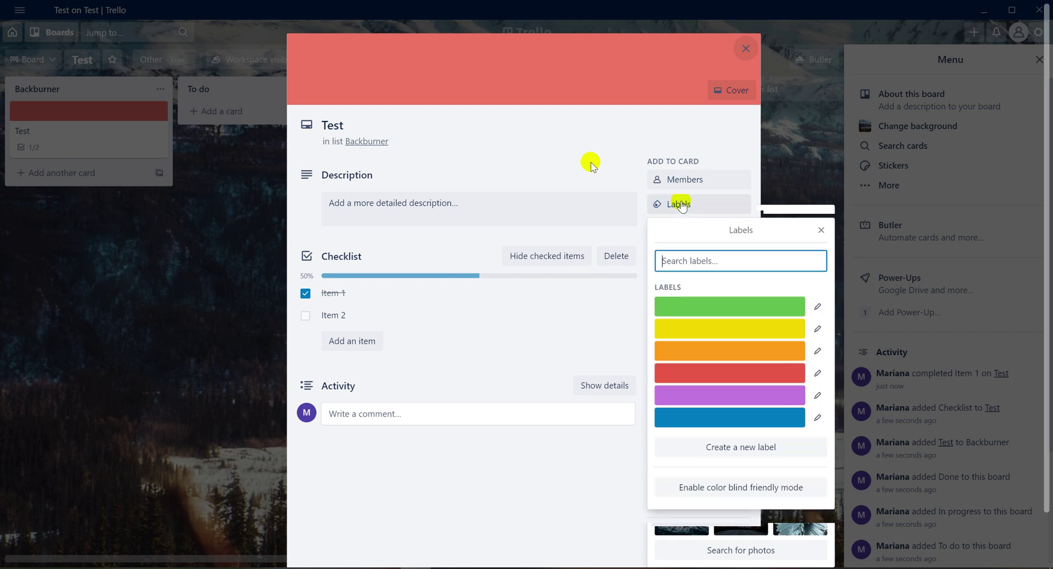
click(817, 309)
click(661, 231)
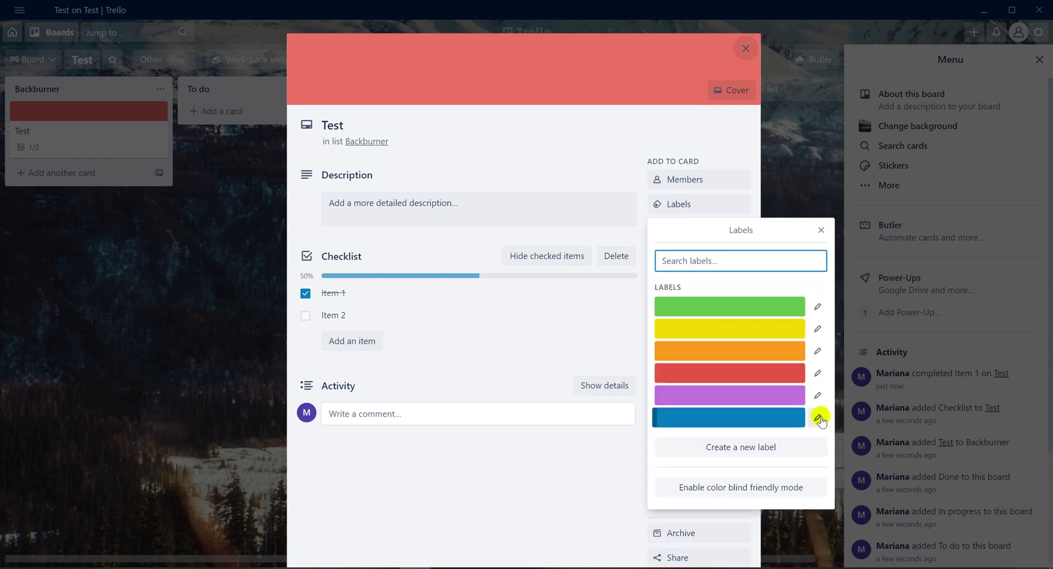
click(818, 419)
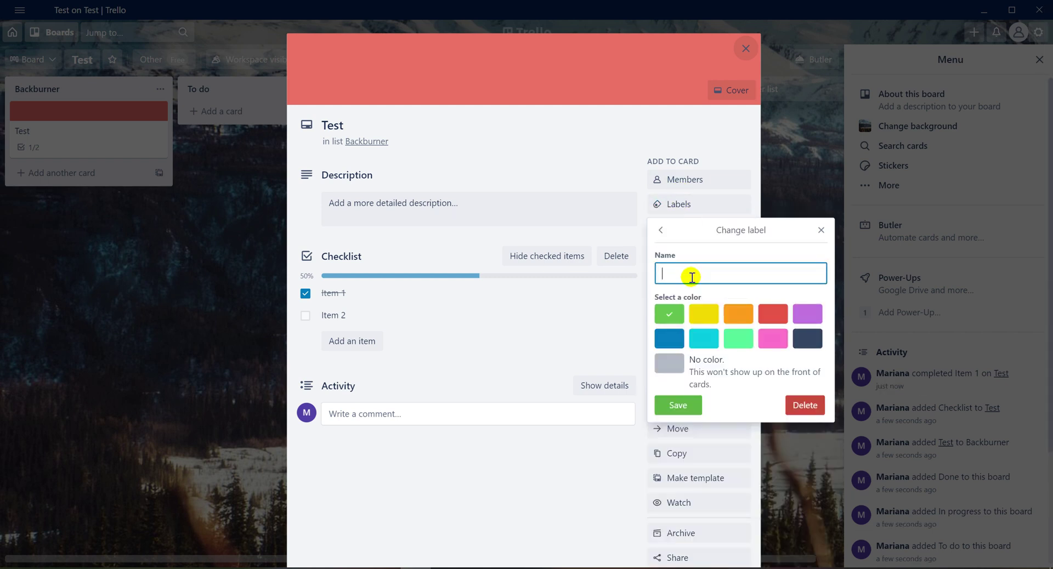
text(Low priority)
key(Return)
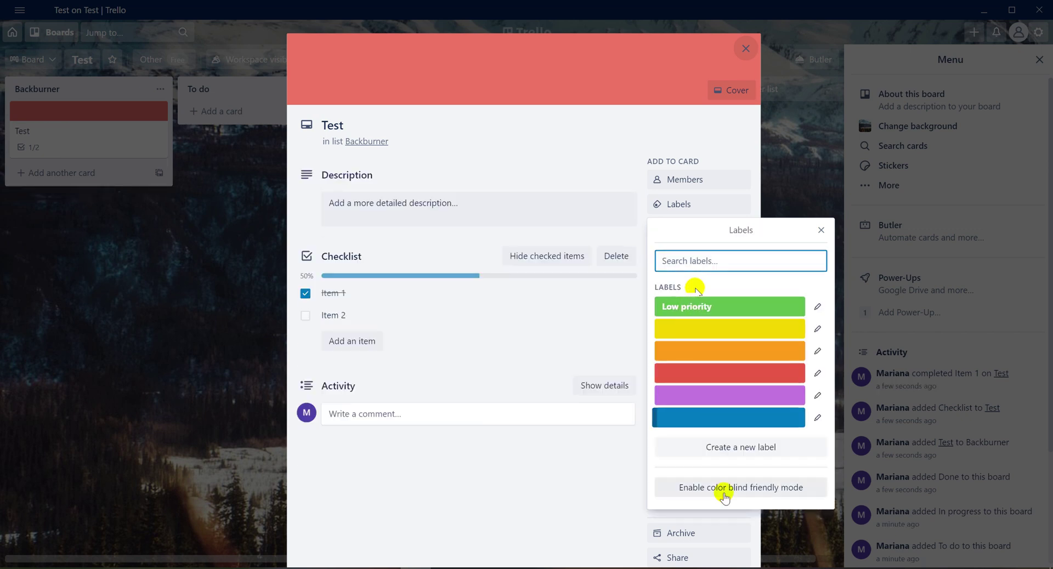
click(696, 306)
click(607, 496)
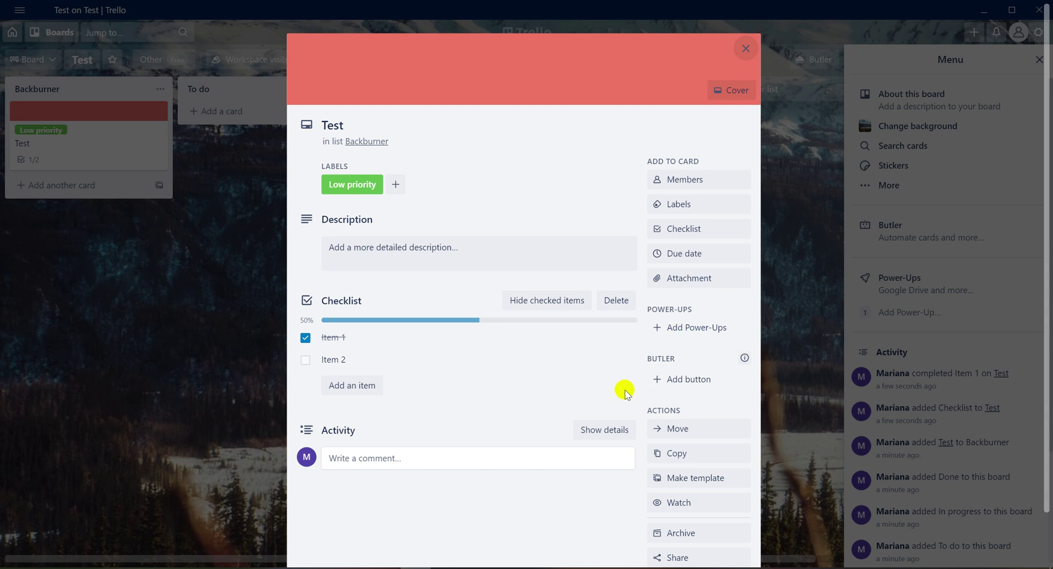
scroll(602, 415, down, 2)
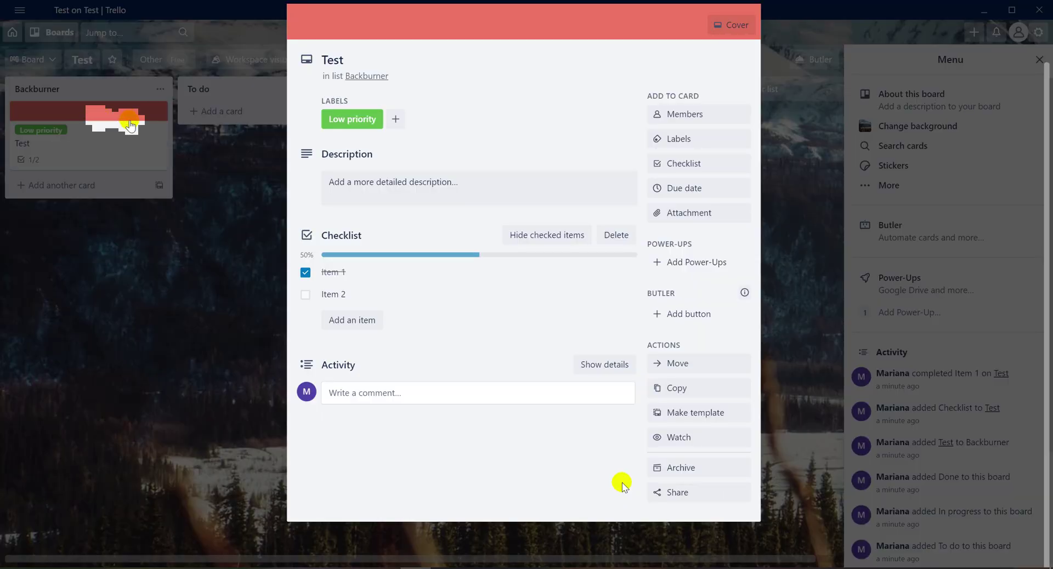
click(51, 133)
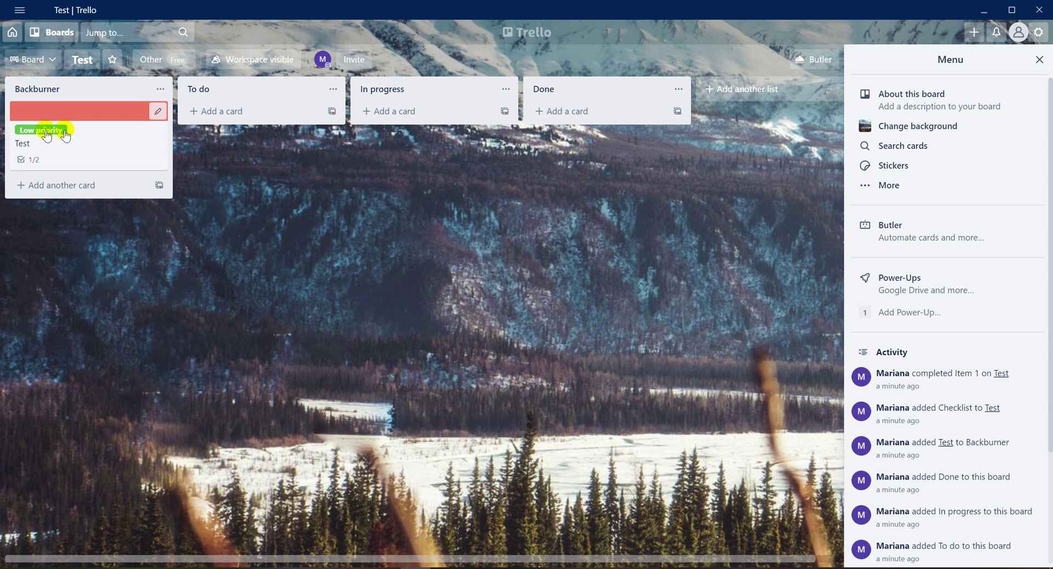
click(42, 131)
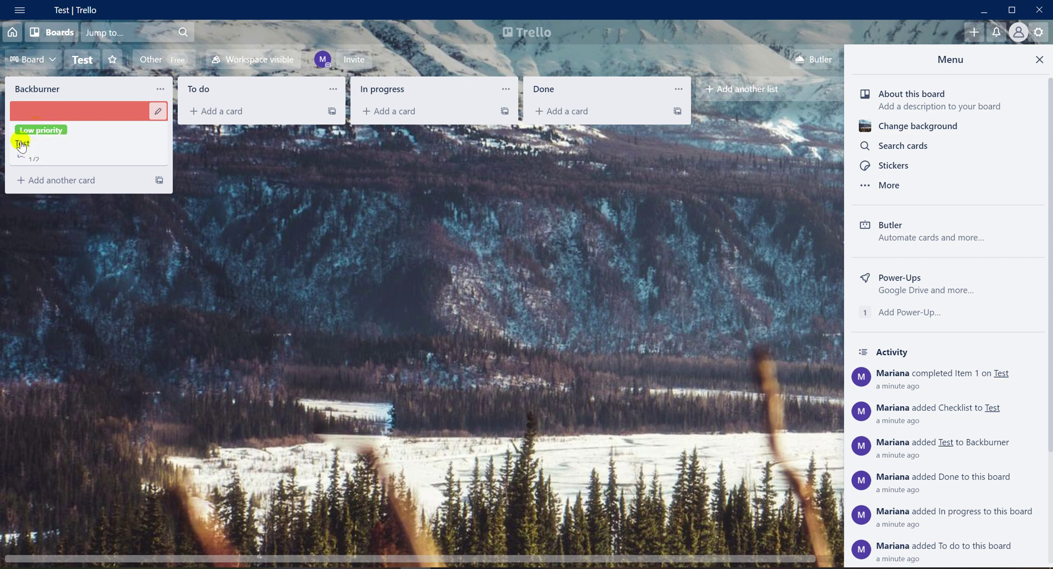
click(25, 127)
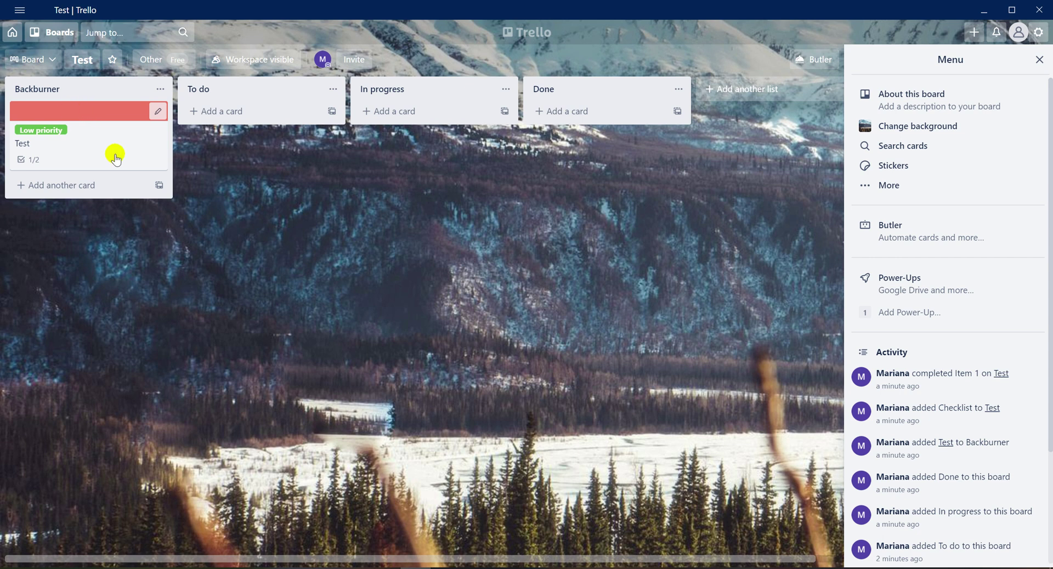
drag(76, 116, 265, 110)
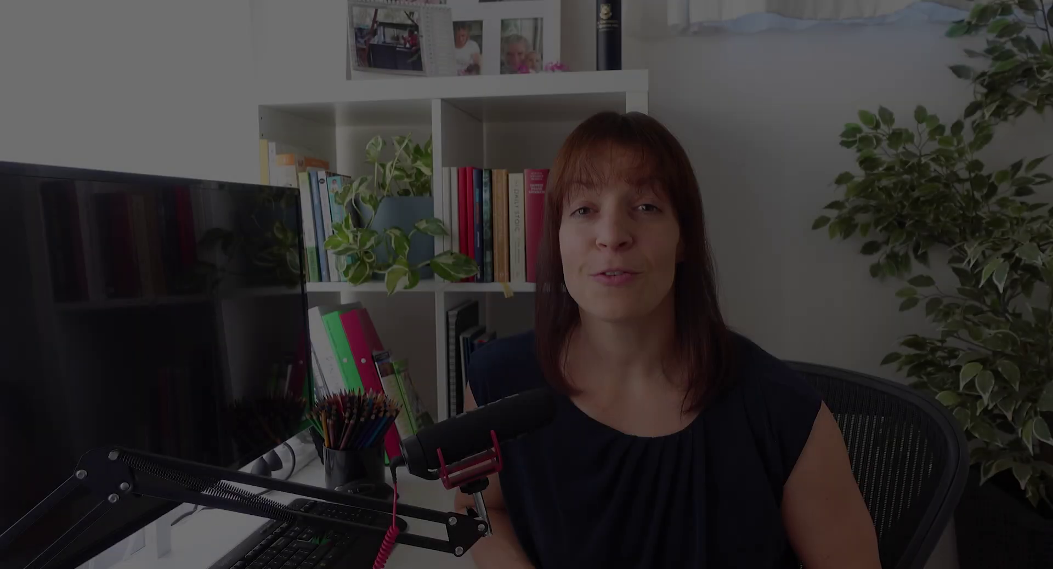